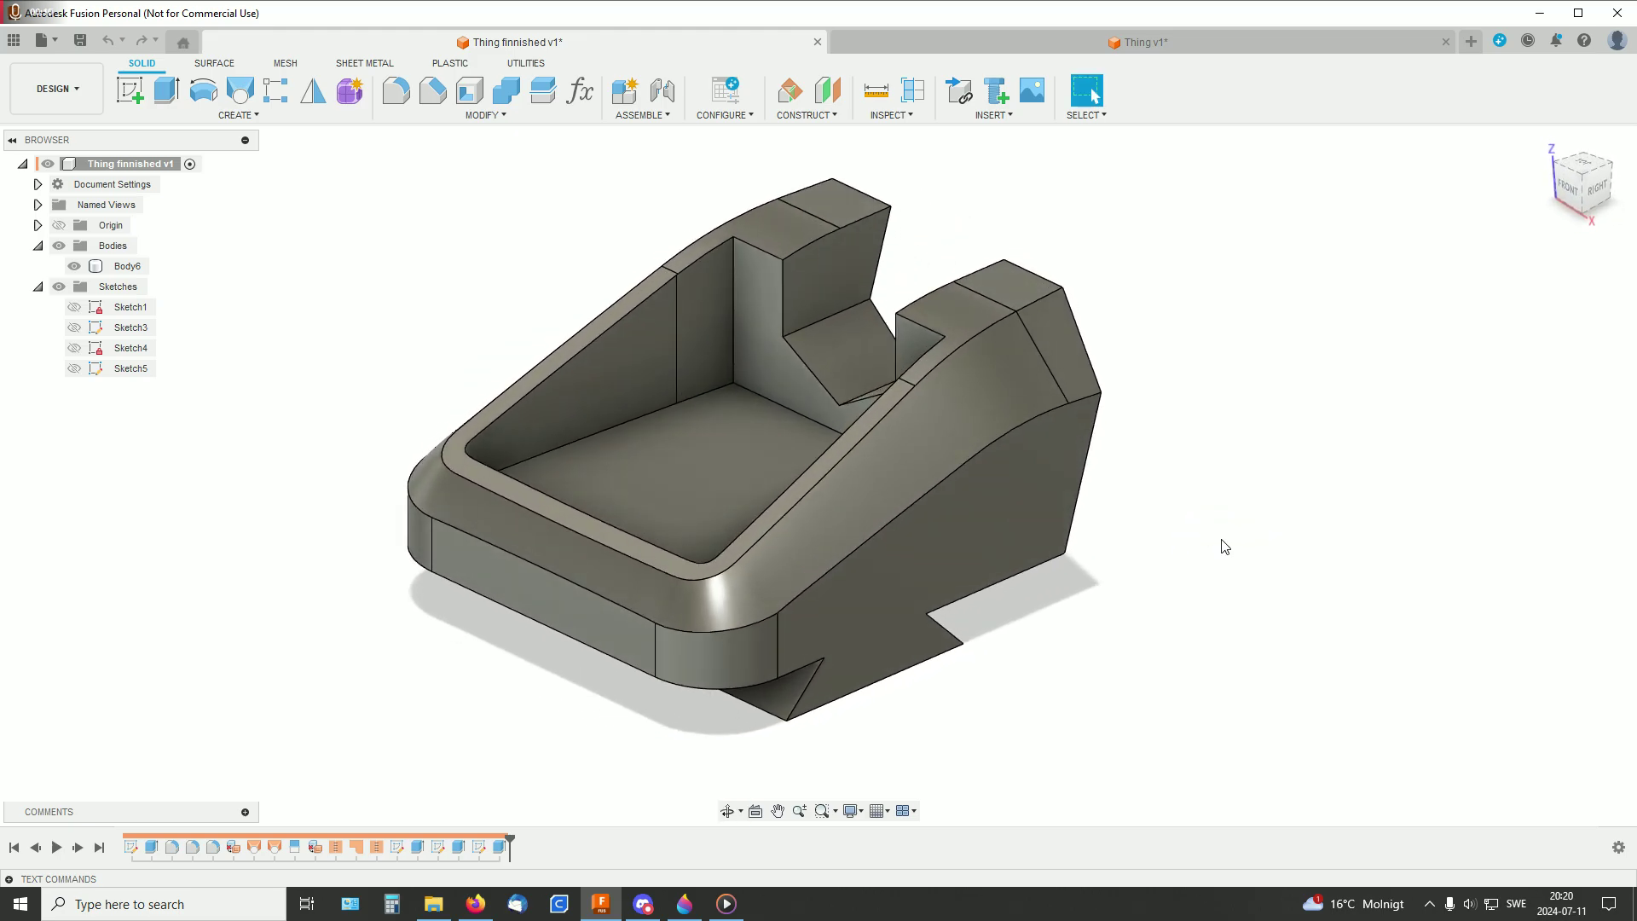
- Examine the tapering chamfer faces of the finished part, and switch to the Thing v1 design
{"action": "left_click", "coordinate": [1017, 399]}
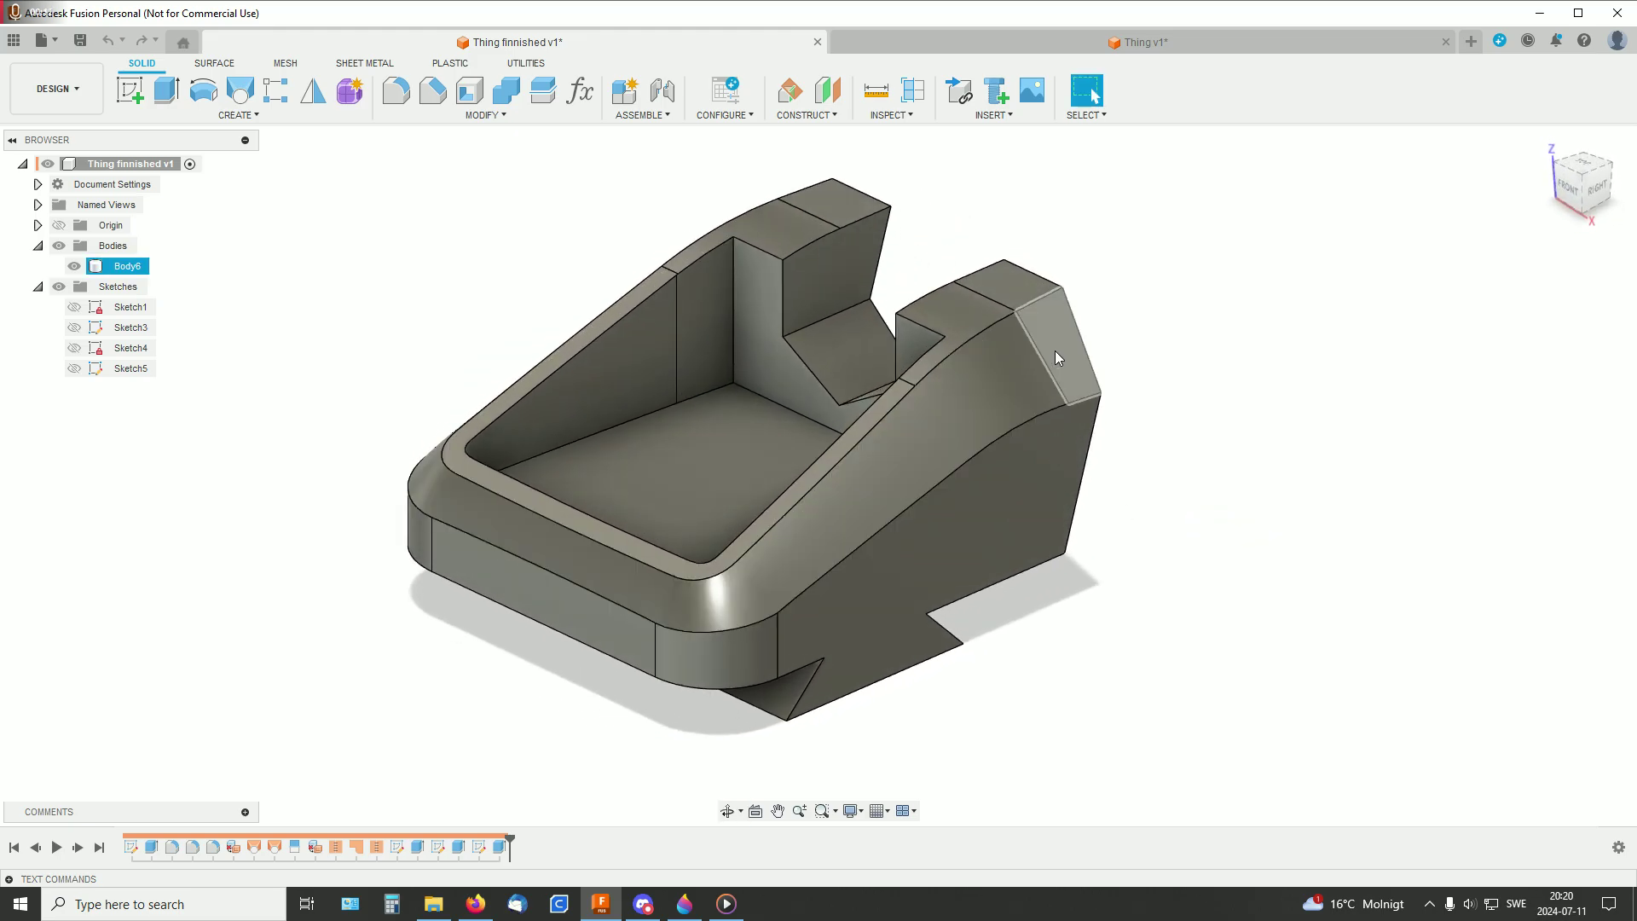
{"action": "left_click", "coordinate": [1201, 409]}
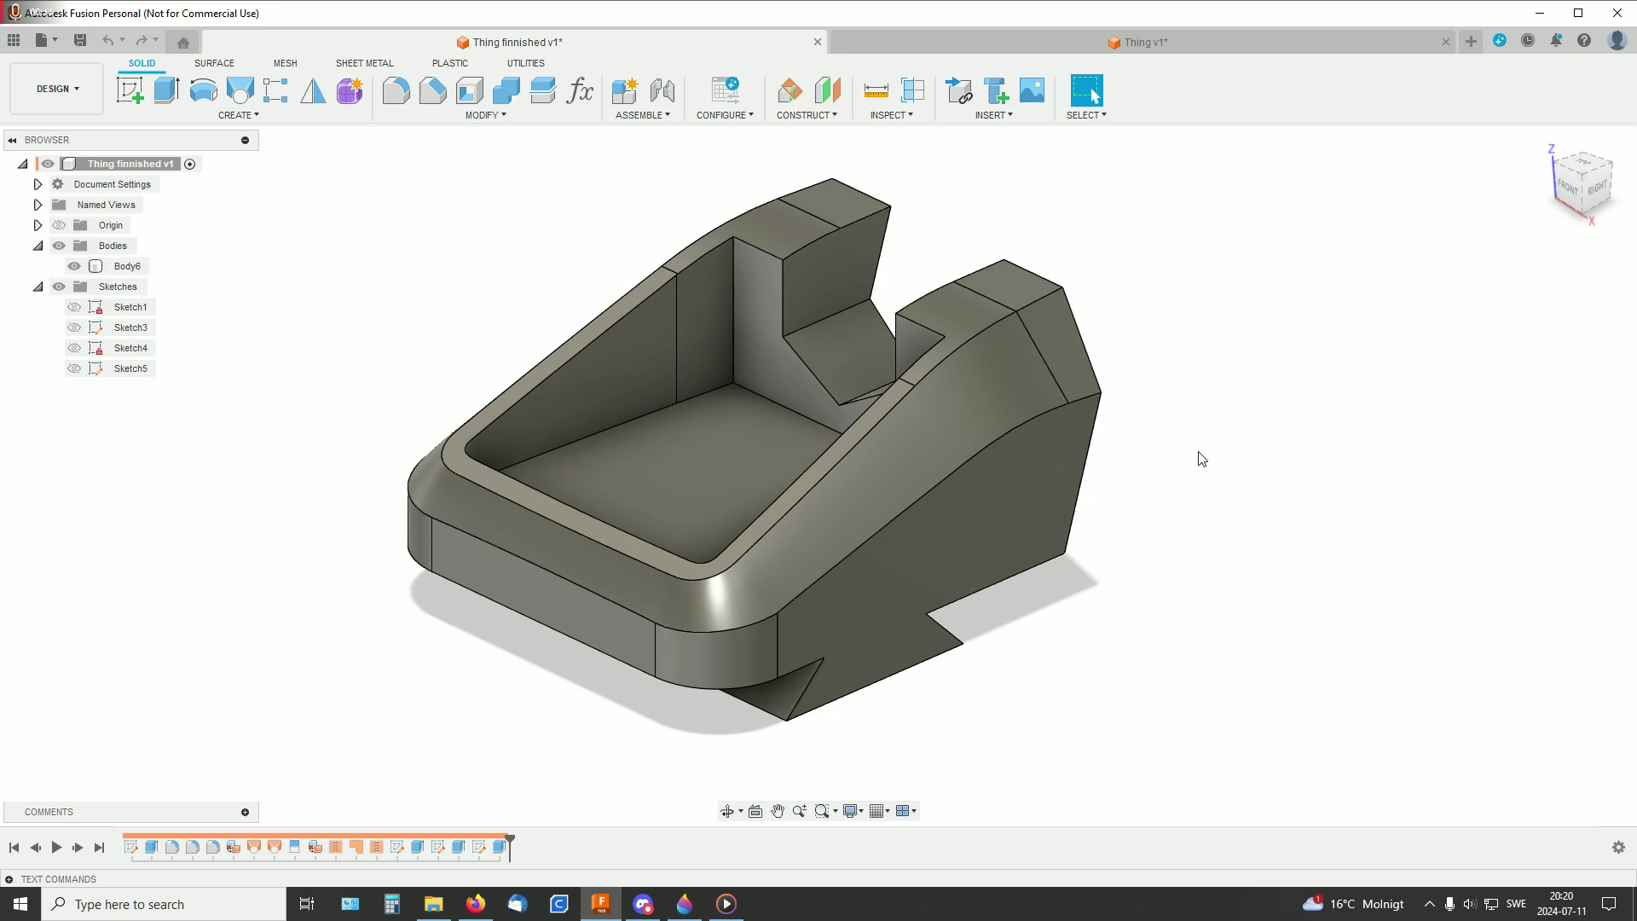
{"action": "middle_click_drag", "start_coordinate": [1225, 479], "coordinate": [1145, 450], "text": "shift"}
{"action": "left_click", "coordinate": [981, 411]}
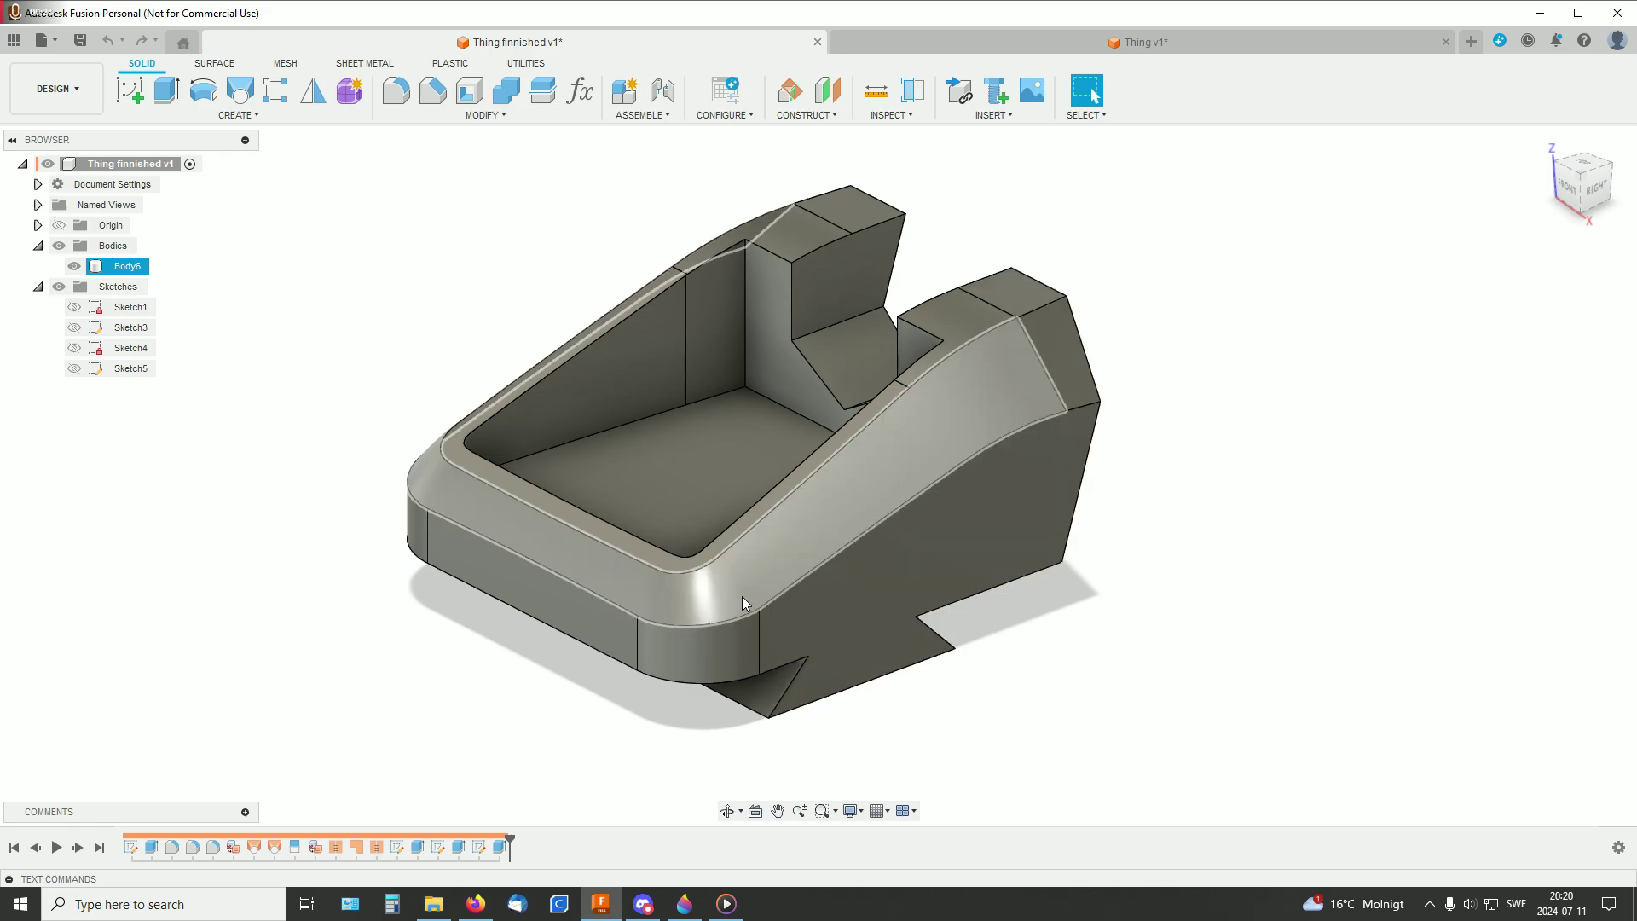
{"action": "left_click", "coordinate": [1208, 665]}
{"action": "middle_click_drag", "start_coordinate": [1233, 601], "coordinate": [1178, 530], "text": "shift"}
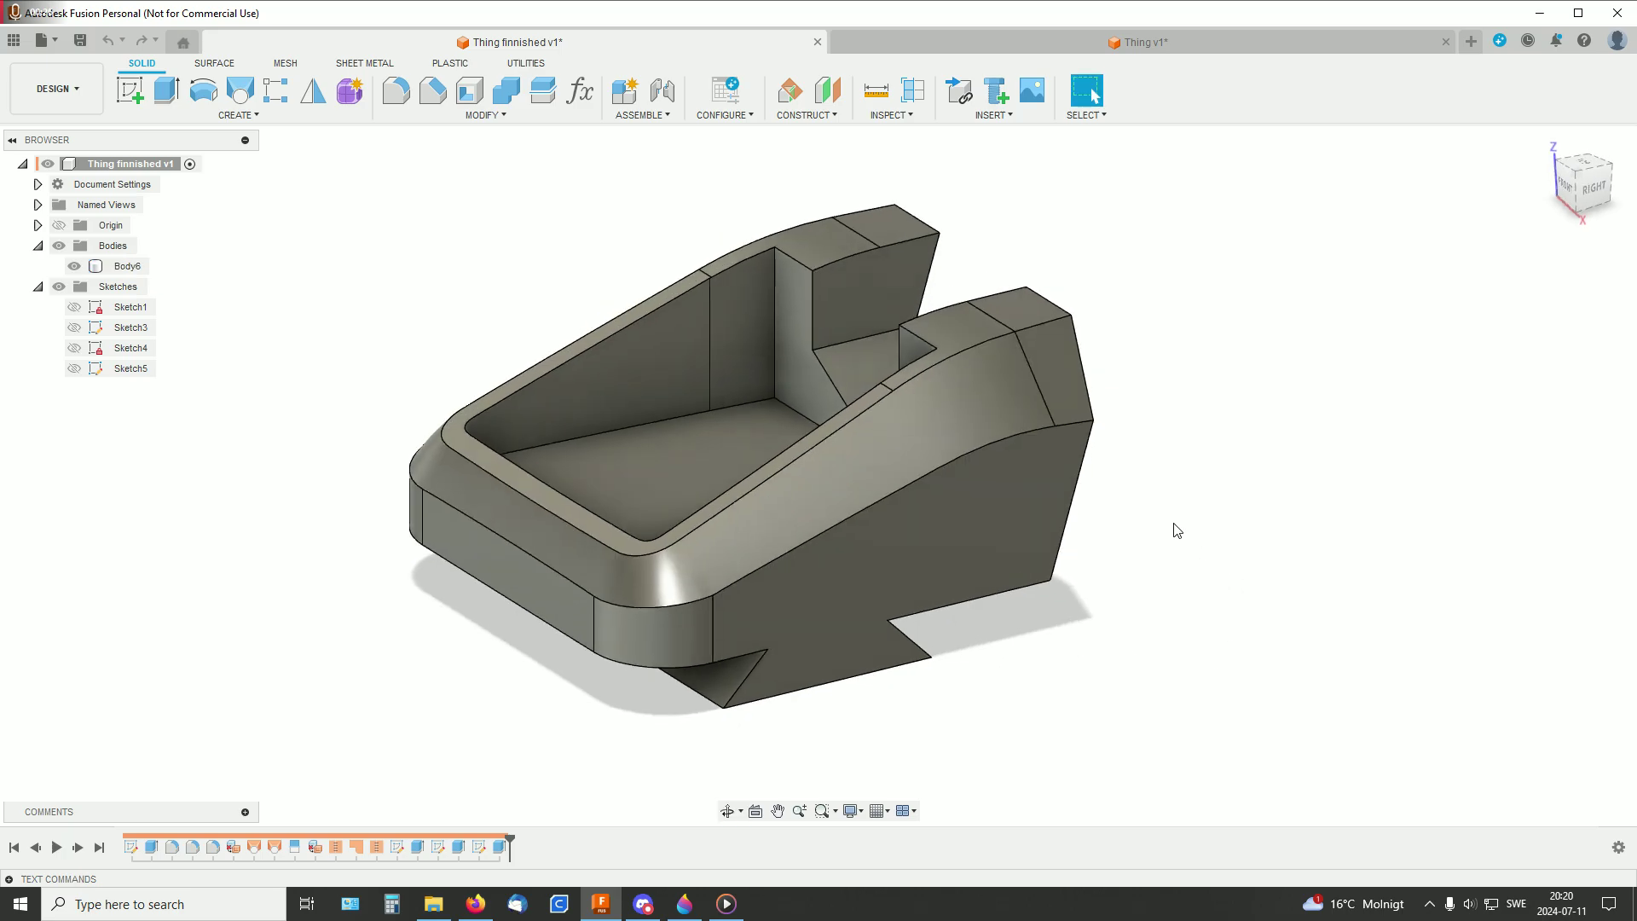
{"action": "left_click", "coordinate": [1147, 44]}
{"action": "middle_click_drag", "start_coordinate": [1268, 329], "coordinate": [1217, 412], "text": "shift"}
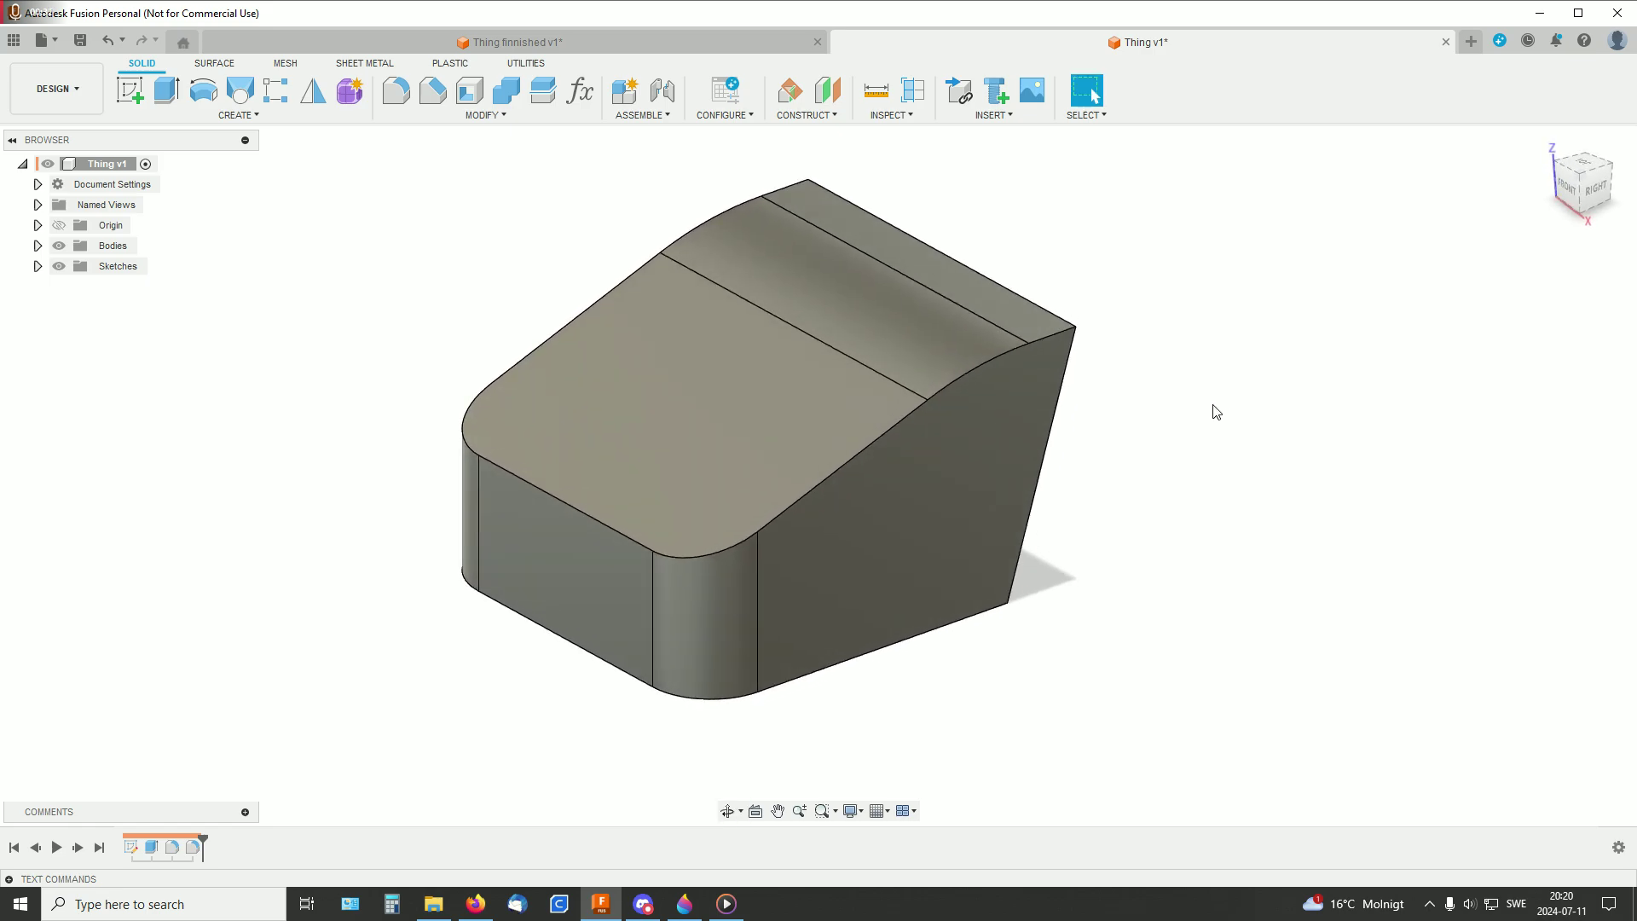
{"action": "left_click", "coordinate": [433, 89]}
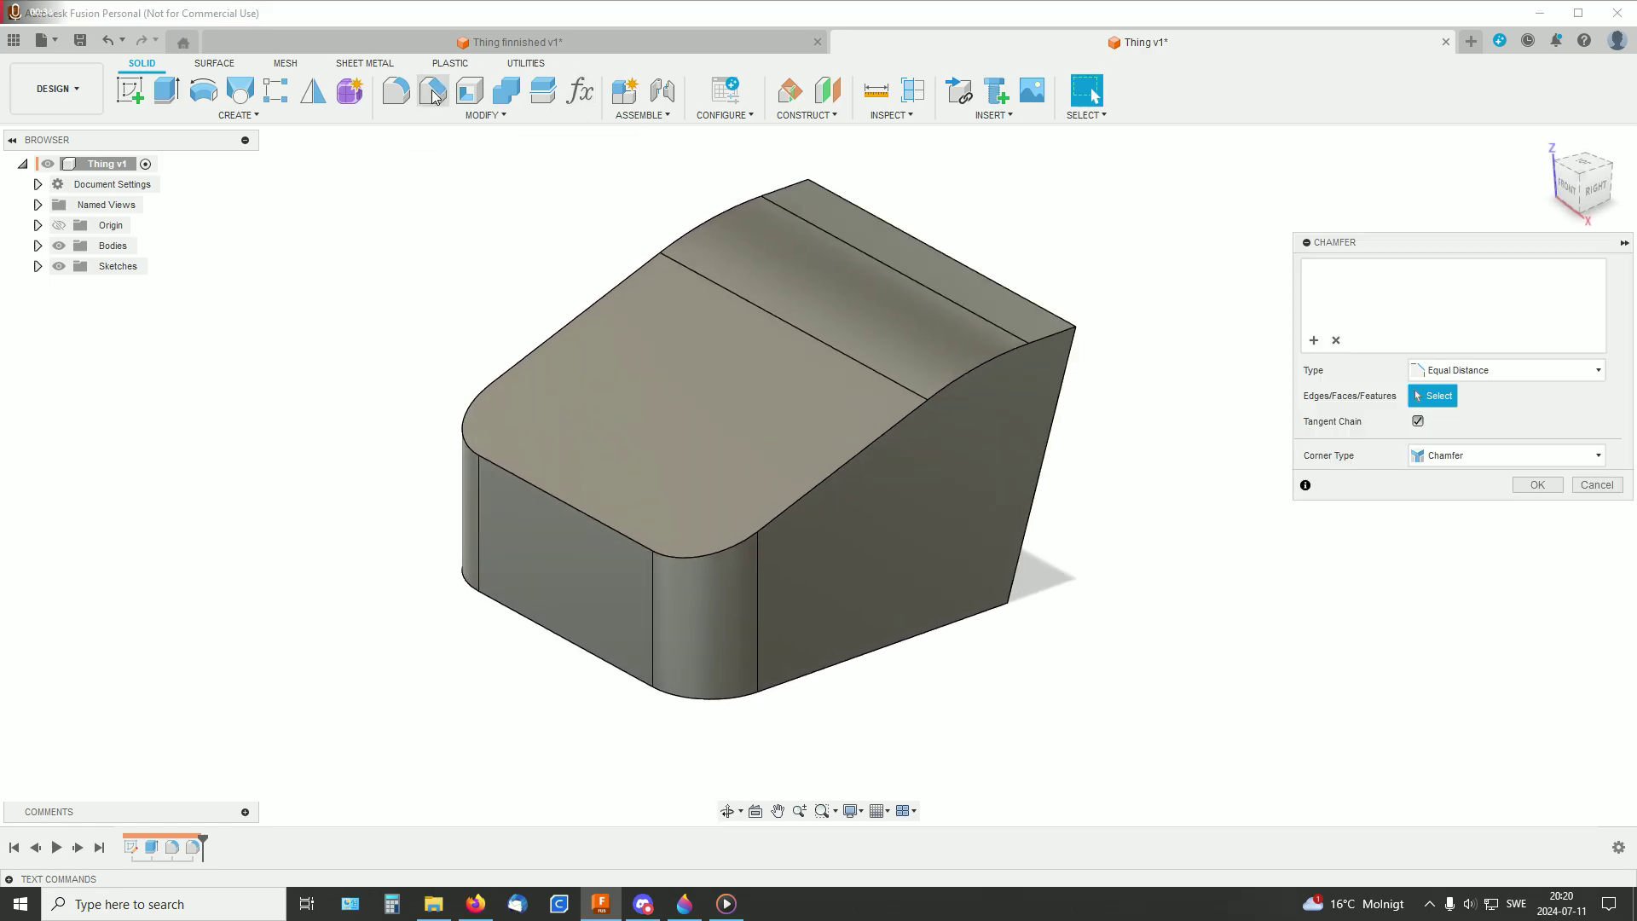
{"action": "left_click", "coordinate": [1041, 338]}
{"action": "left_click_drag", "start_coordinate": [1056, 329], "coordinate": [1034, 343]}
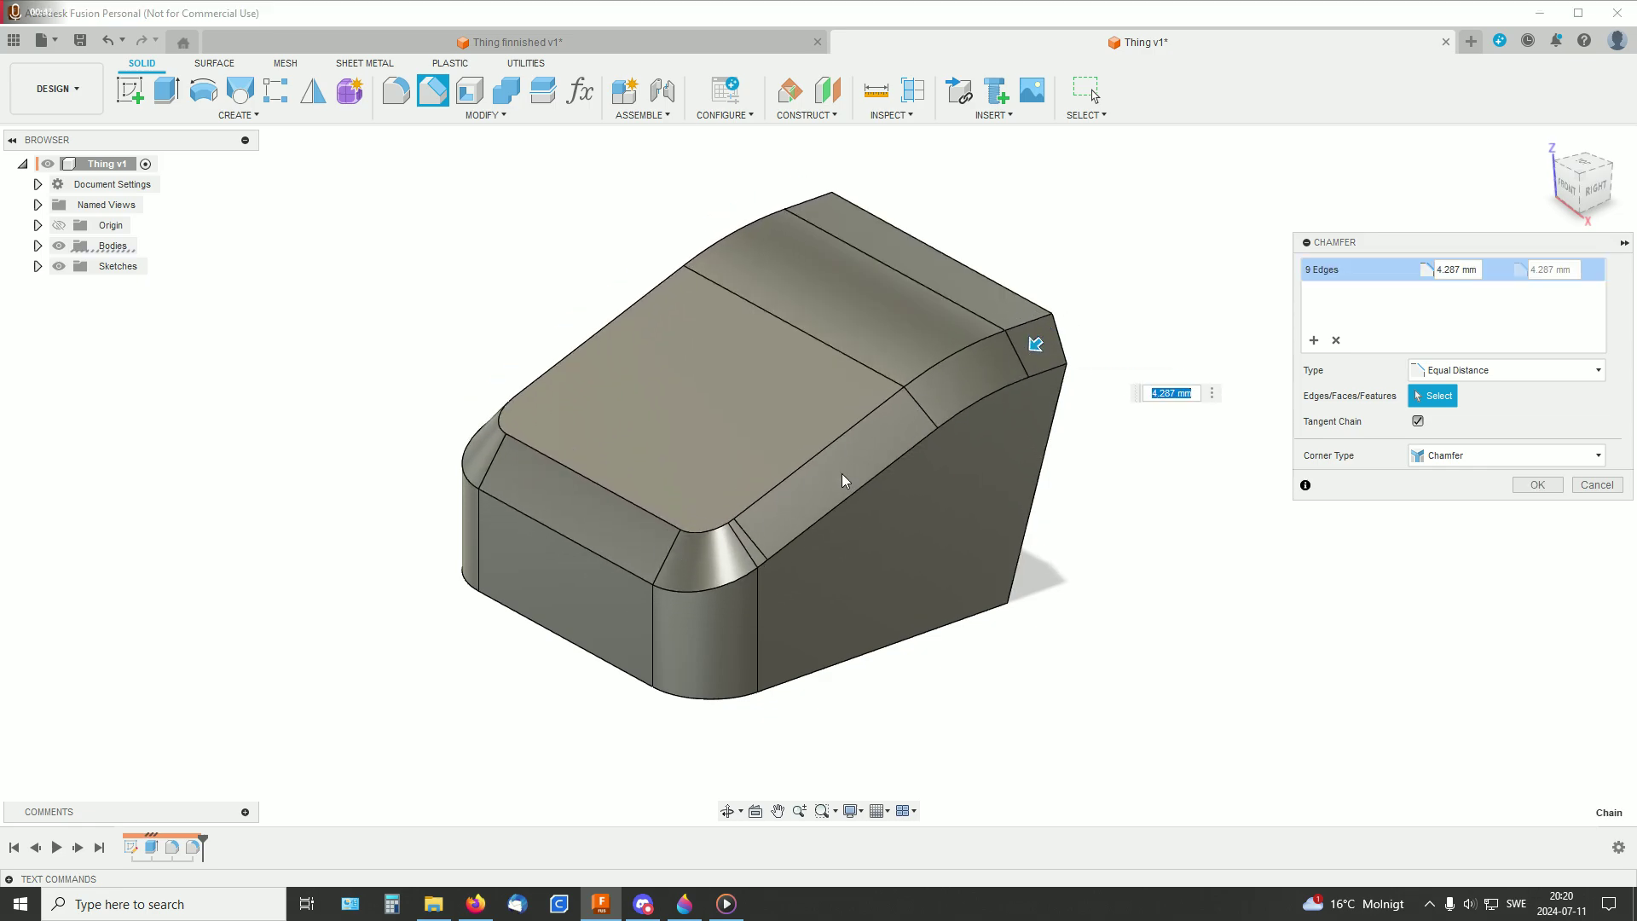
{"action": "left_click", "coordinate": [1477, 369]}
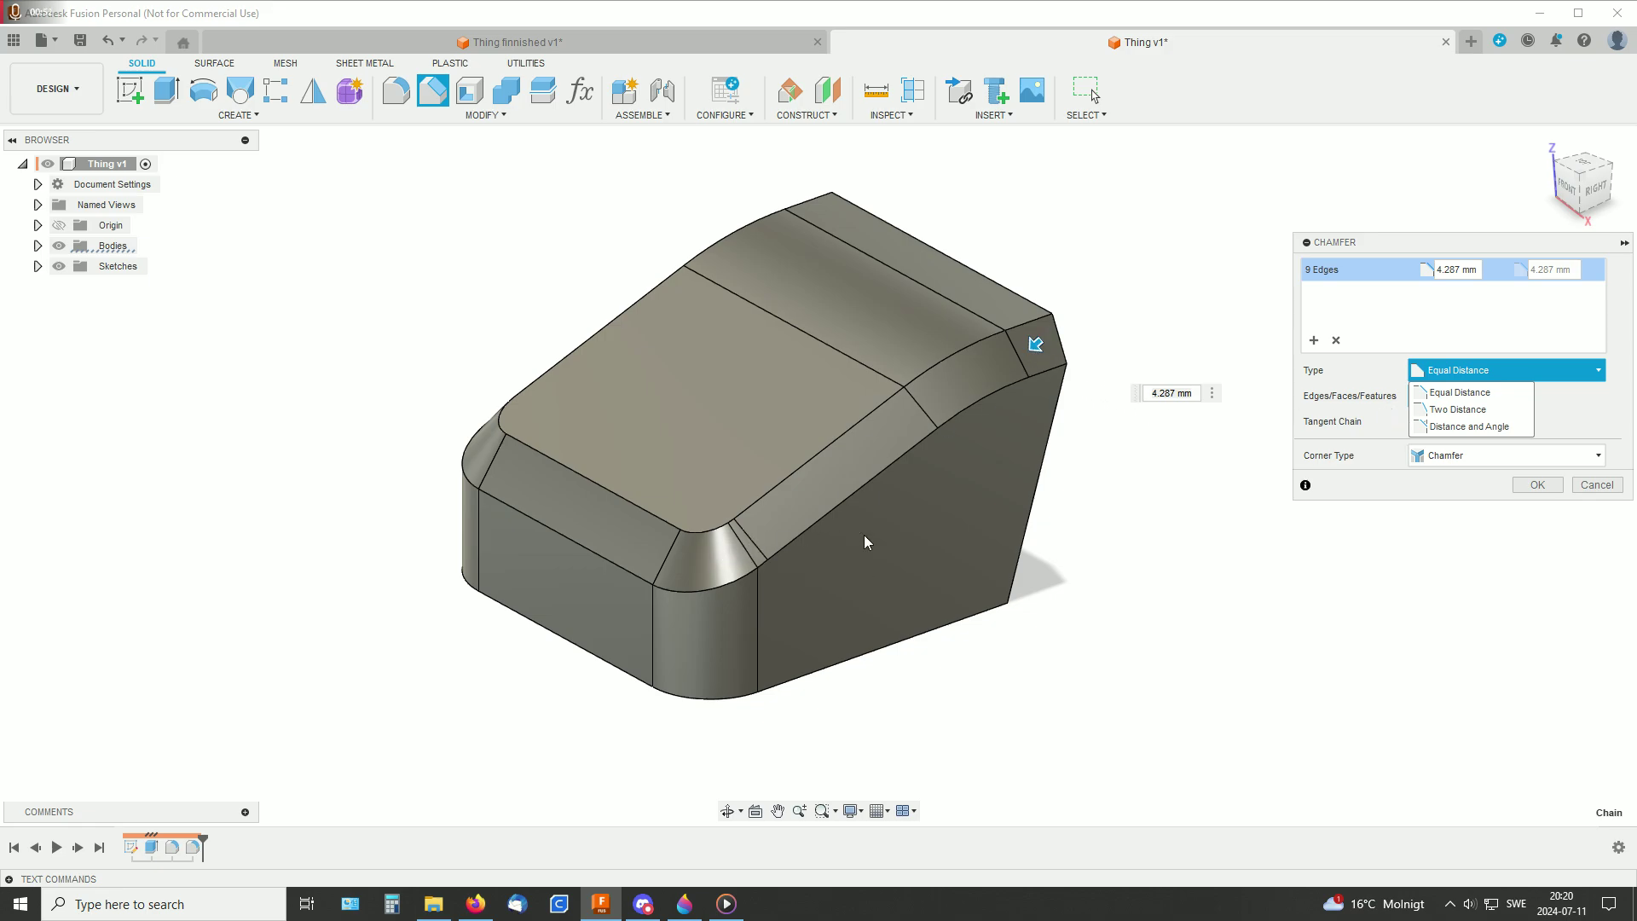
{"action": "left_click", "coordinate": [1460, 411]}
{"action": "mouse_move", "coordinate": [1036, 362]}
{"action": "left_mouse_down"}
{"action": "mouse_move", "coordinate": [1020, 333]}
{"action": "mouse_move", "coordinate": [1032, 384]}
{"action": "left_mouse_up"}
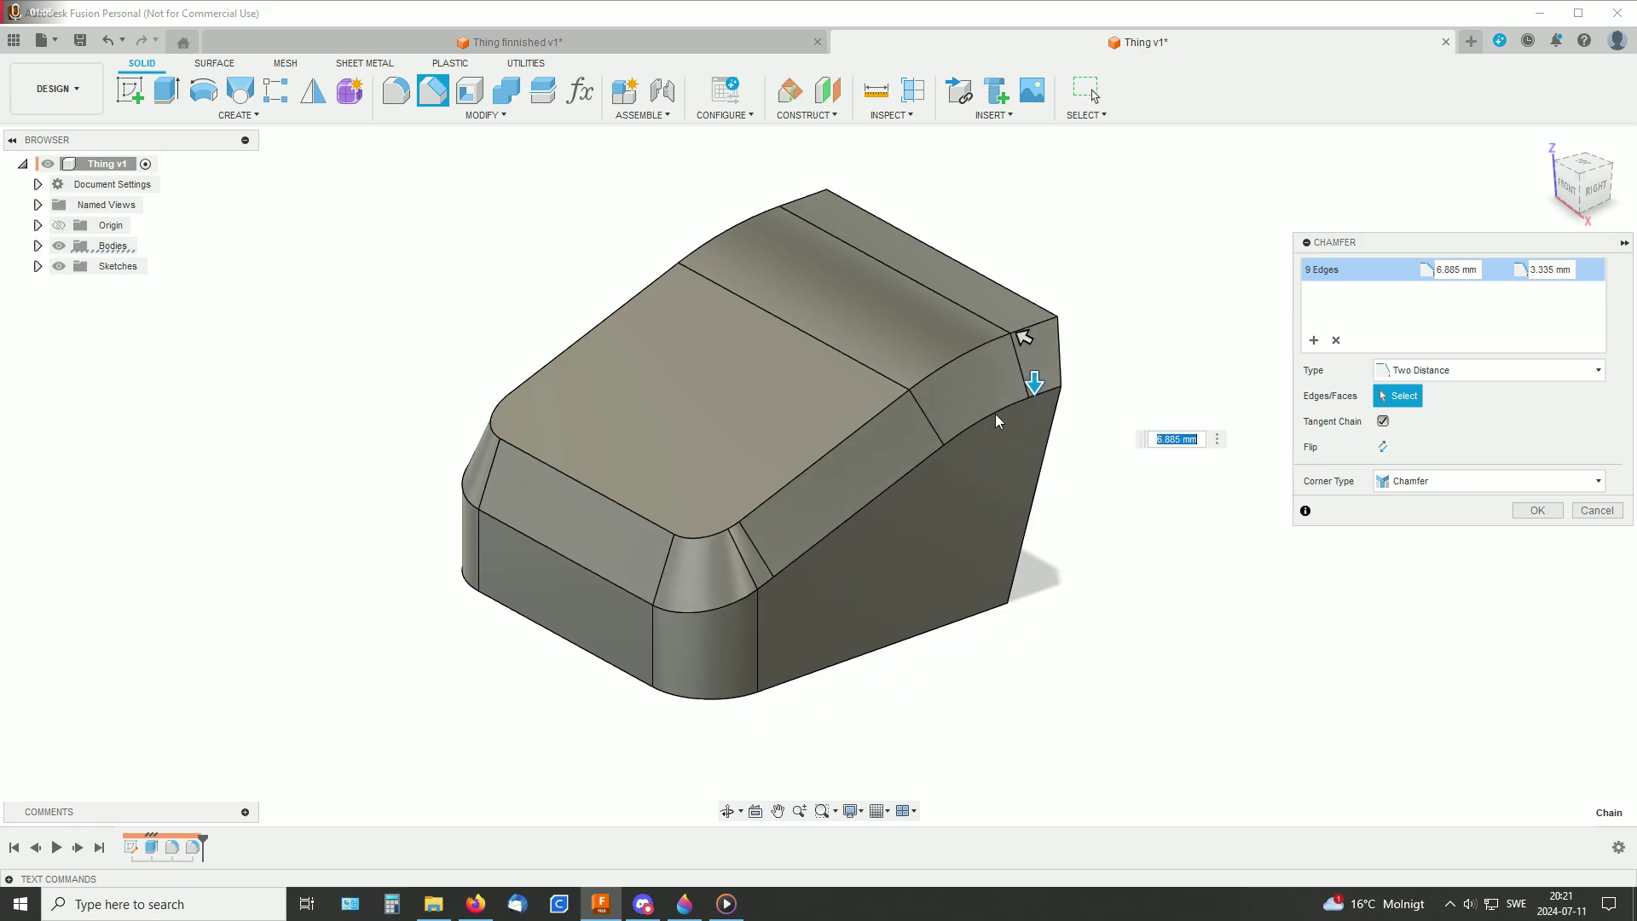
{"action": "left_click", "coordinate": [1592, 510]}
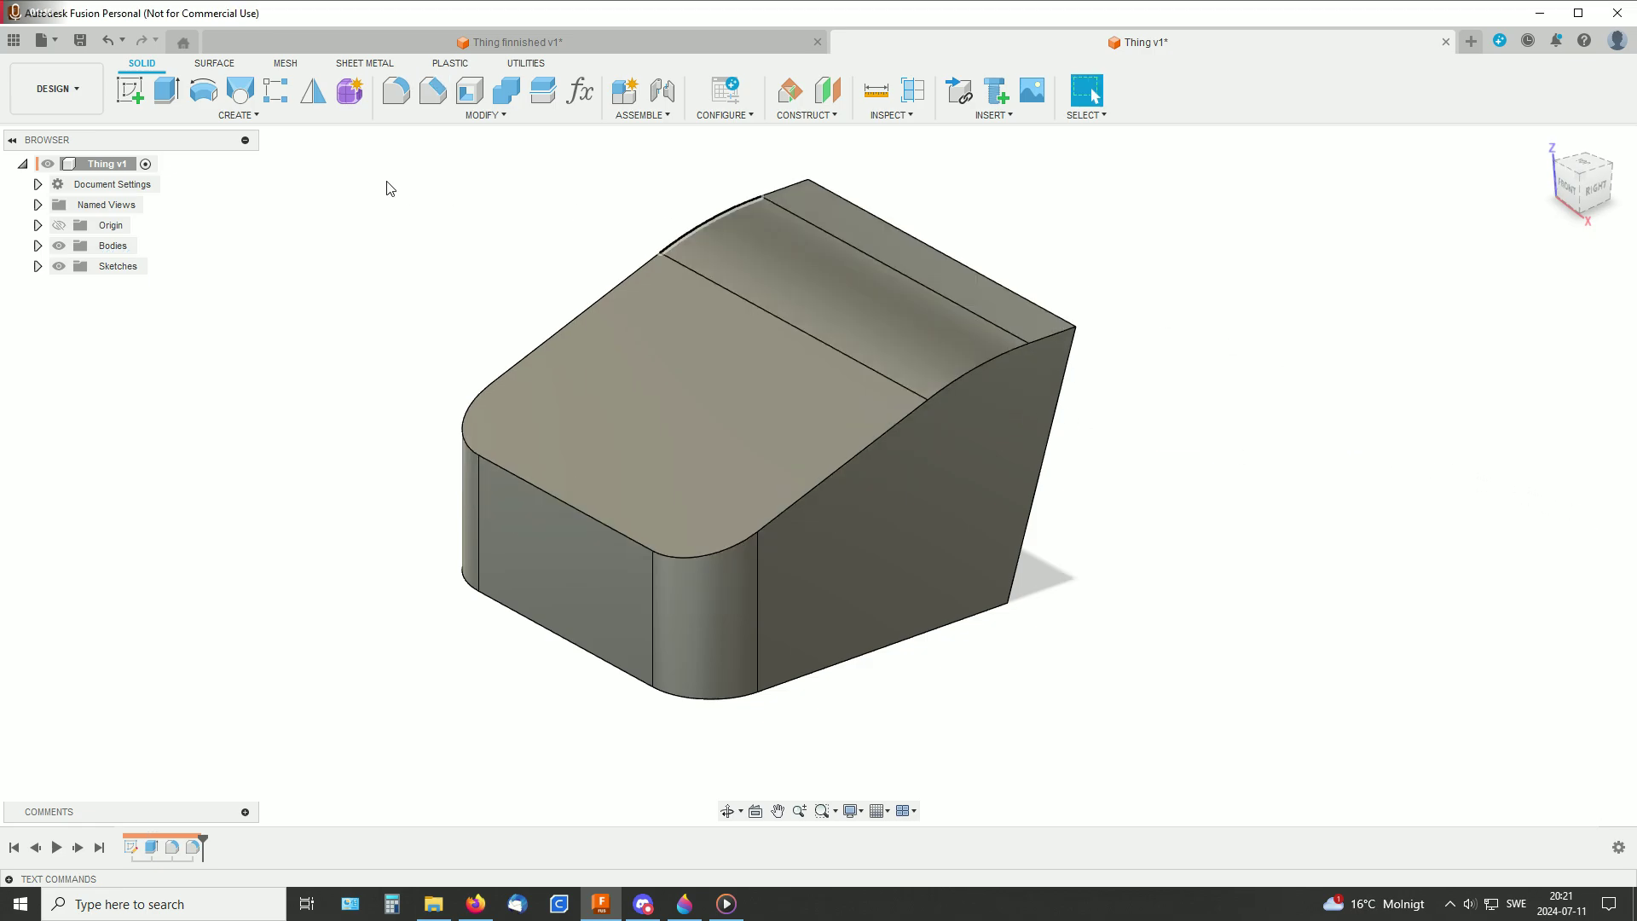
- Apply a variable-radius fillet to the upper edge chain of the body, with start and end radii of 8 mm
{"action": "left_click", "coordinate": [394, 96]}
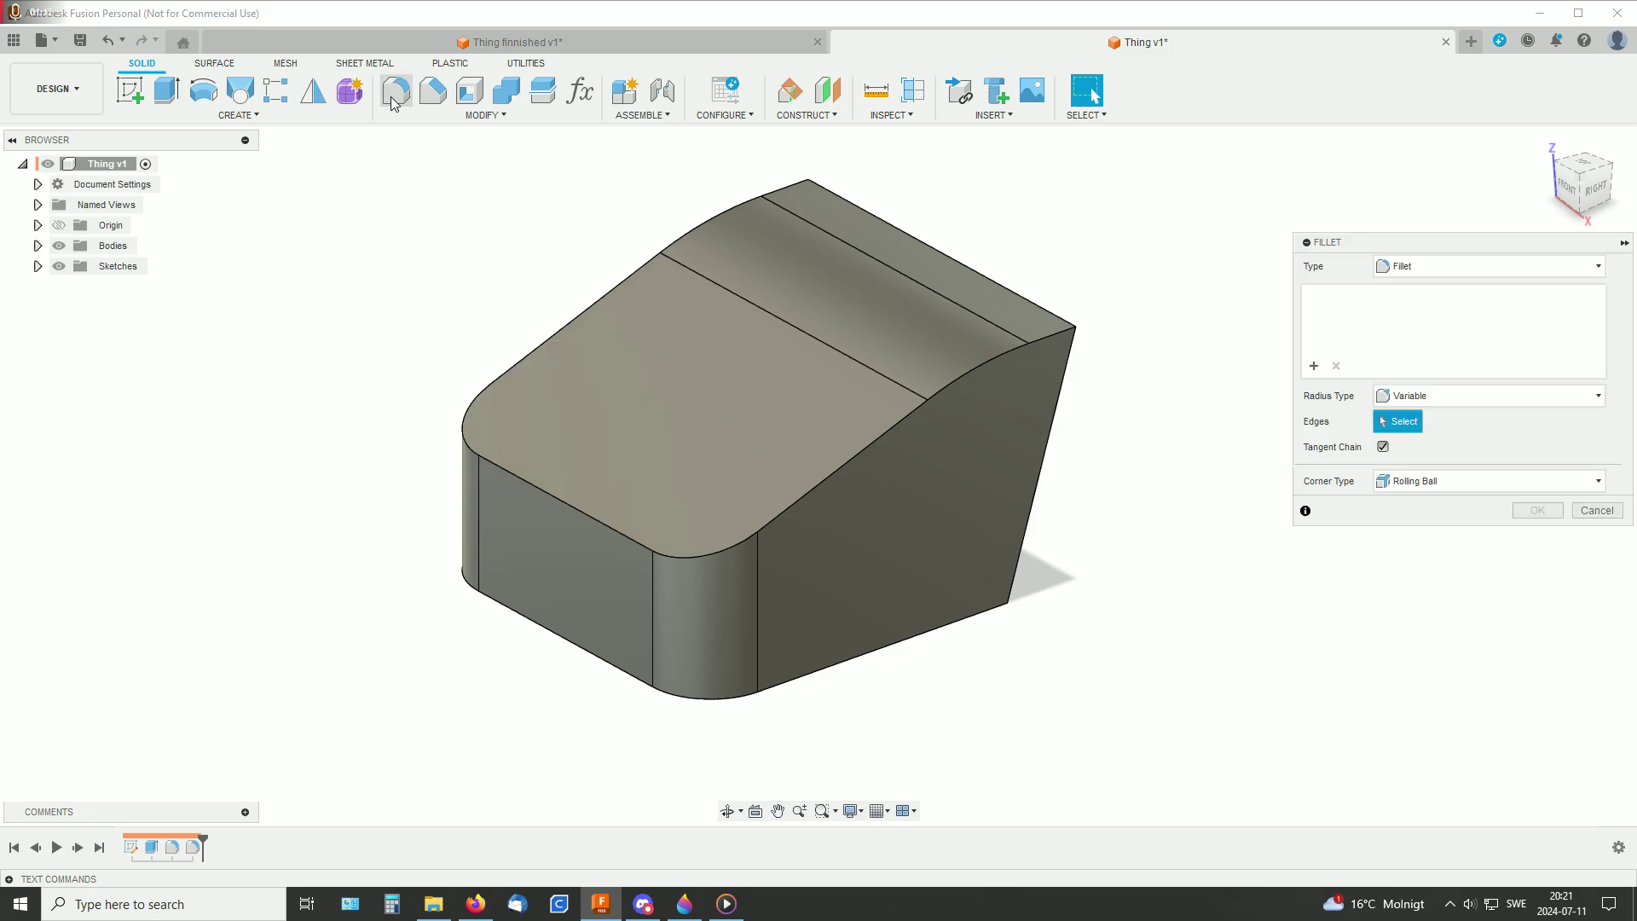
{"action": "left_click", "coordinate": [965, 370]}
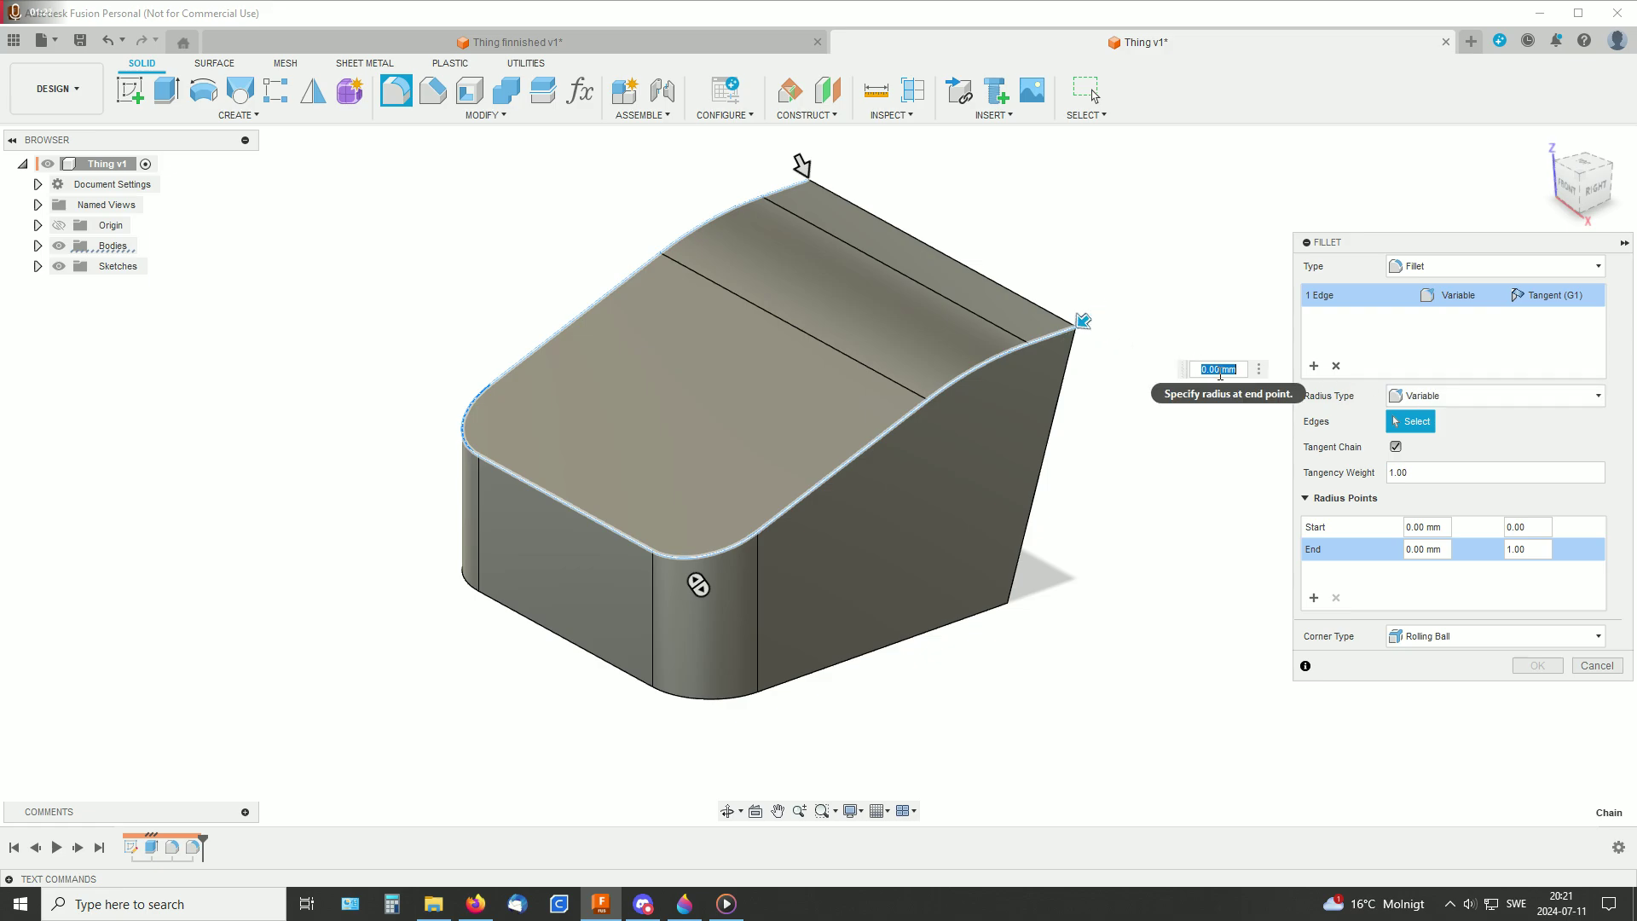
{"action": "type", "text": "8"}
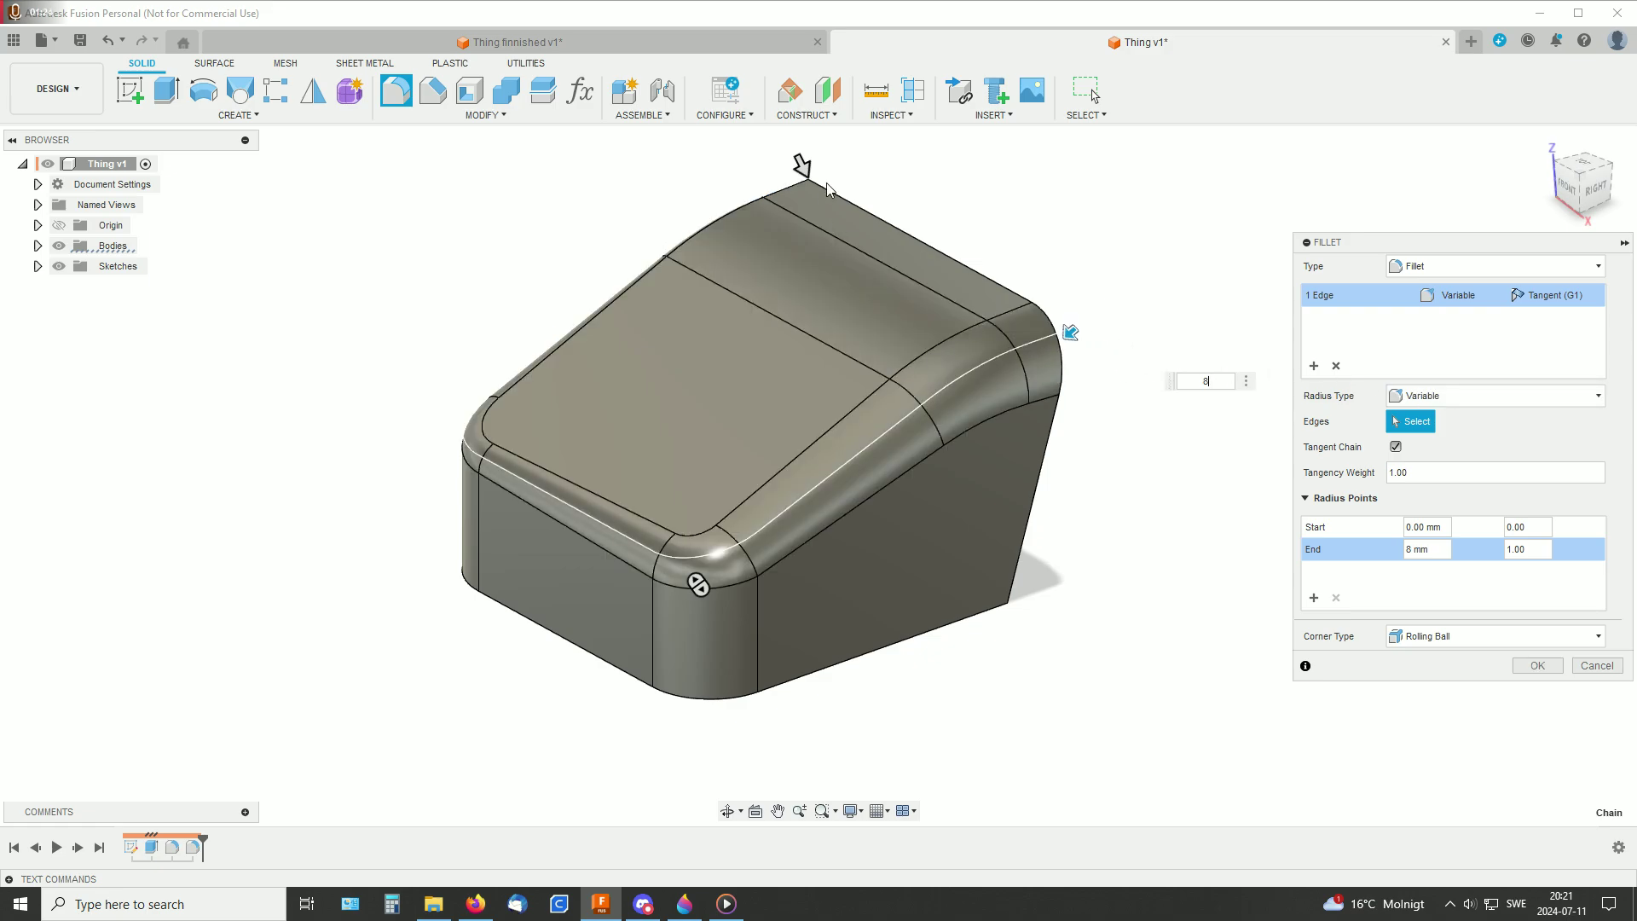
{"action": "left_click", "coordinate": [802, 166]}
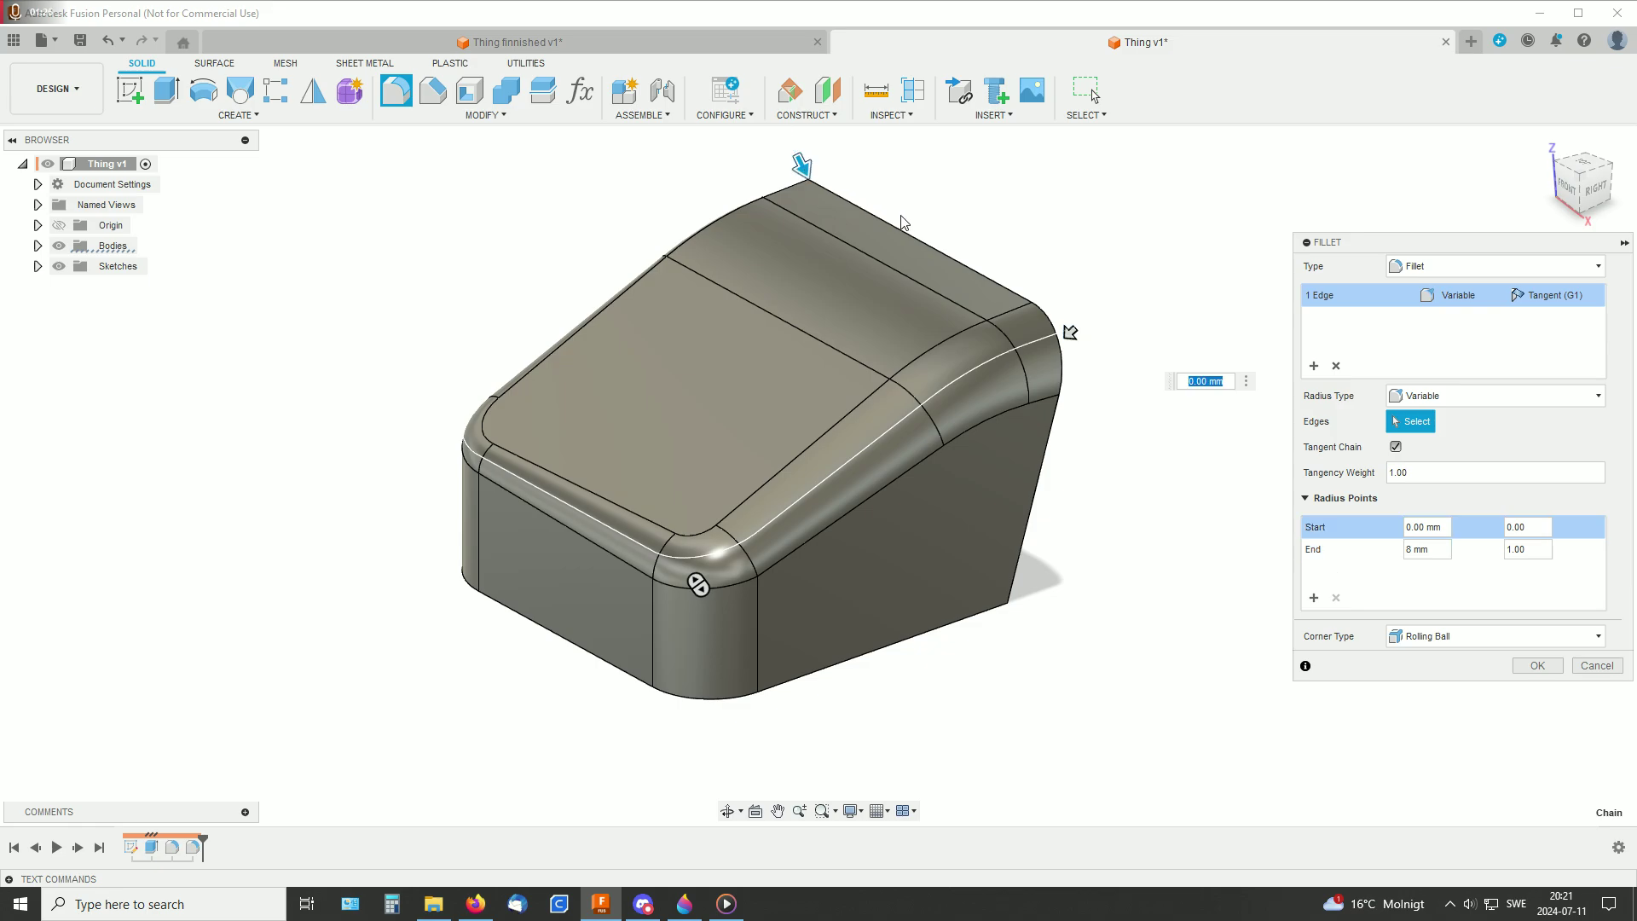
{"action": "left_click", "coordinate": [1333, 530]}
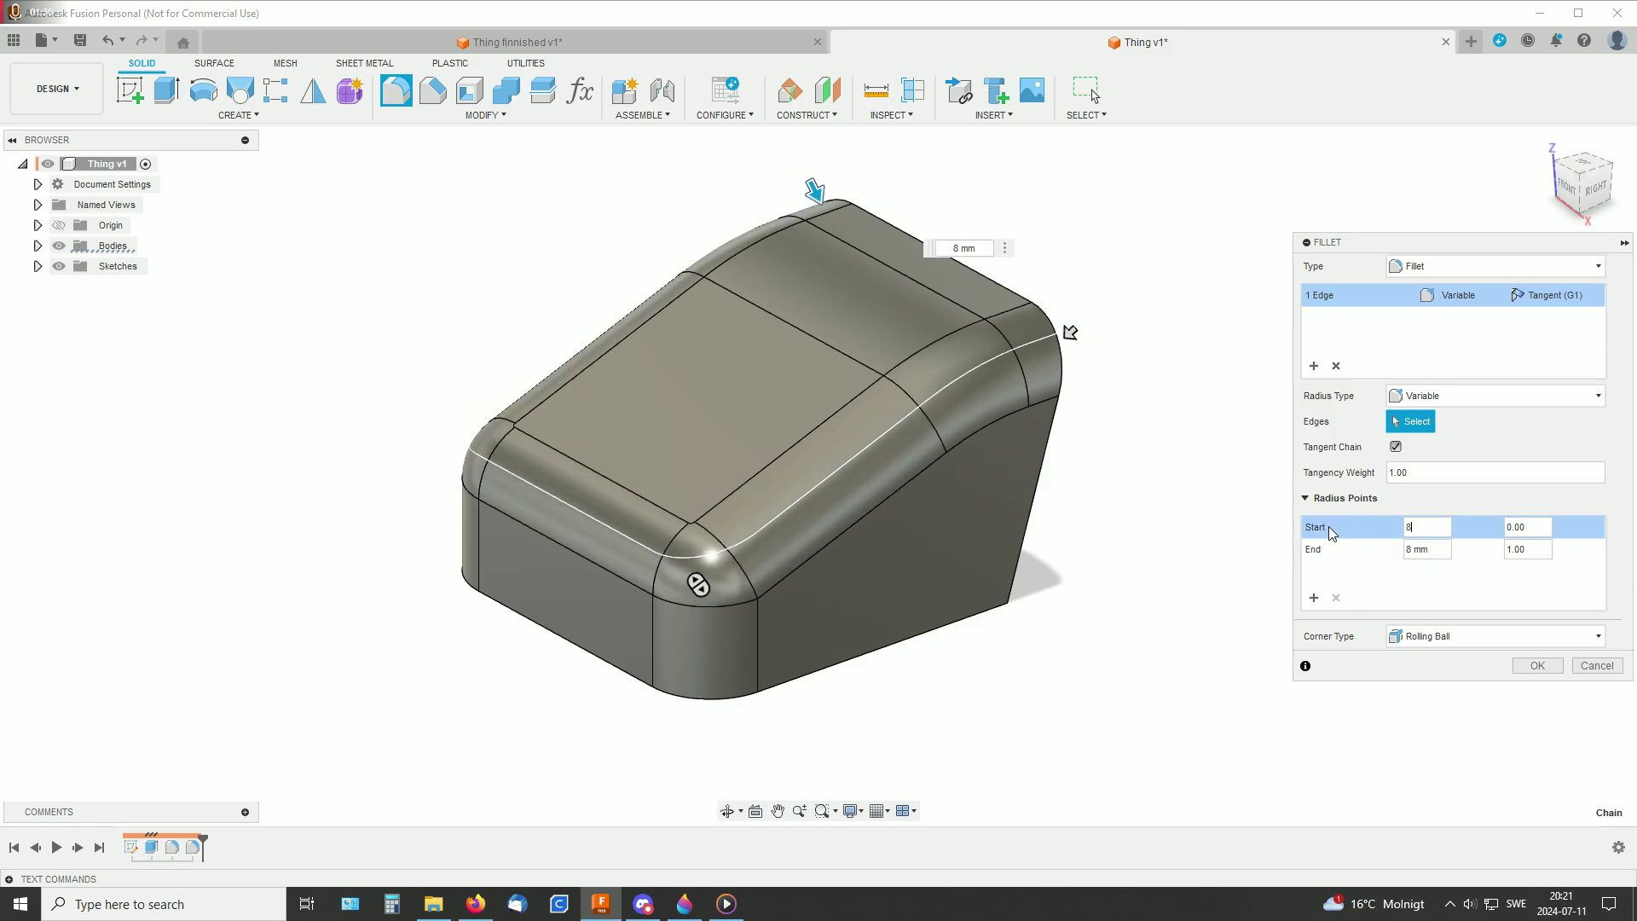
{"action": "key", "text": "Return"}
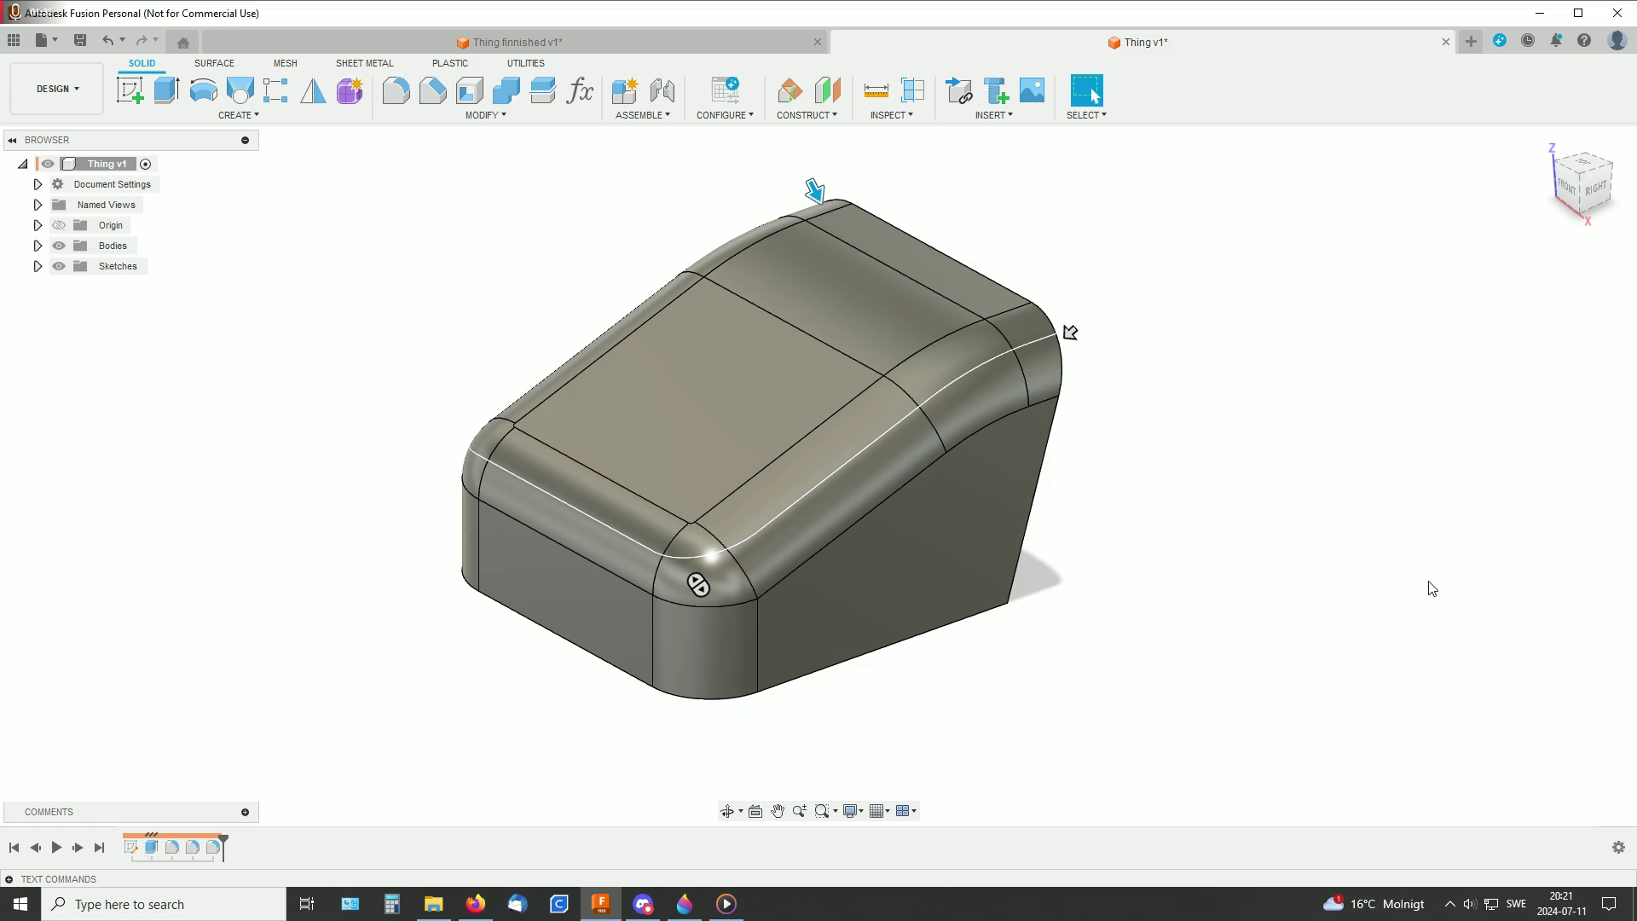
- Edit the variable fillet to add a radius point at position 0.5 along the chain with a 4 mm radius
{"action": "right_click", "coordinate": [218, 850]}
{"action": "left_click", "coordinate": [267, 687]}
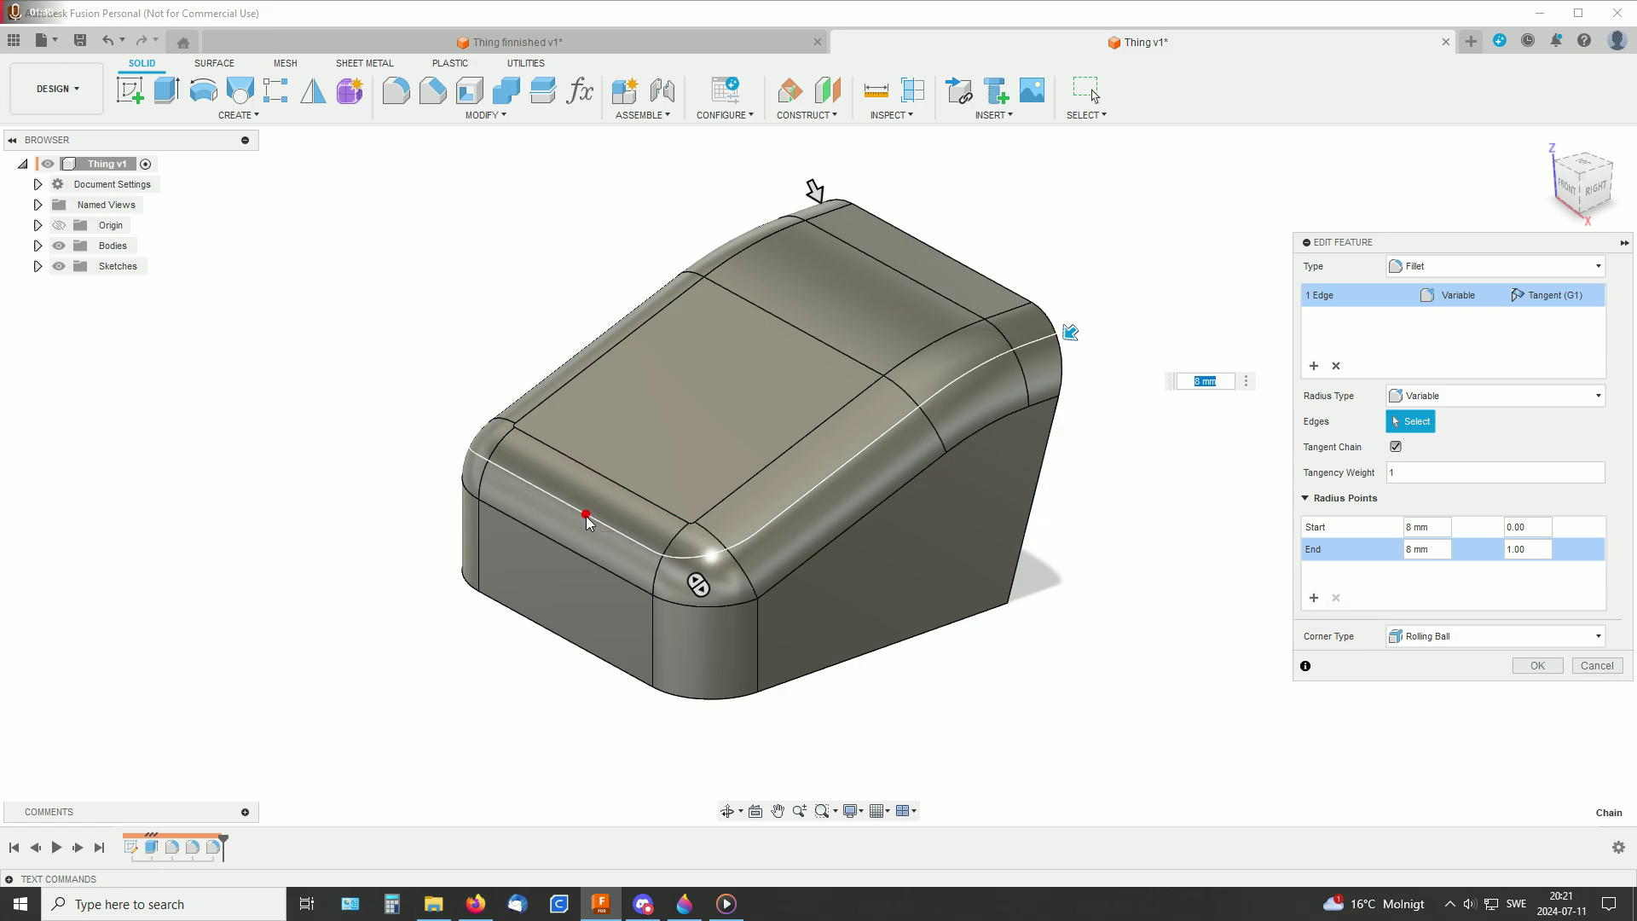
{"action": "left_click", "coordinate": [545, 497]}
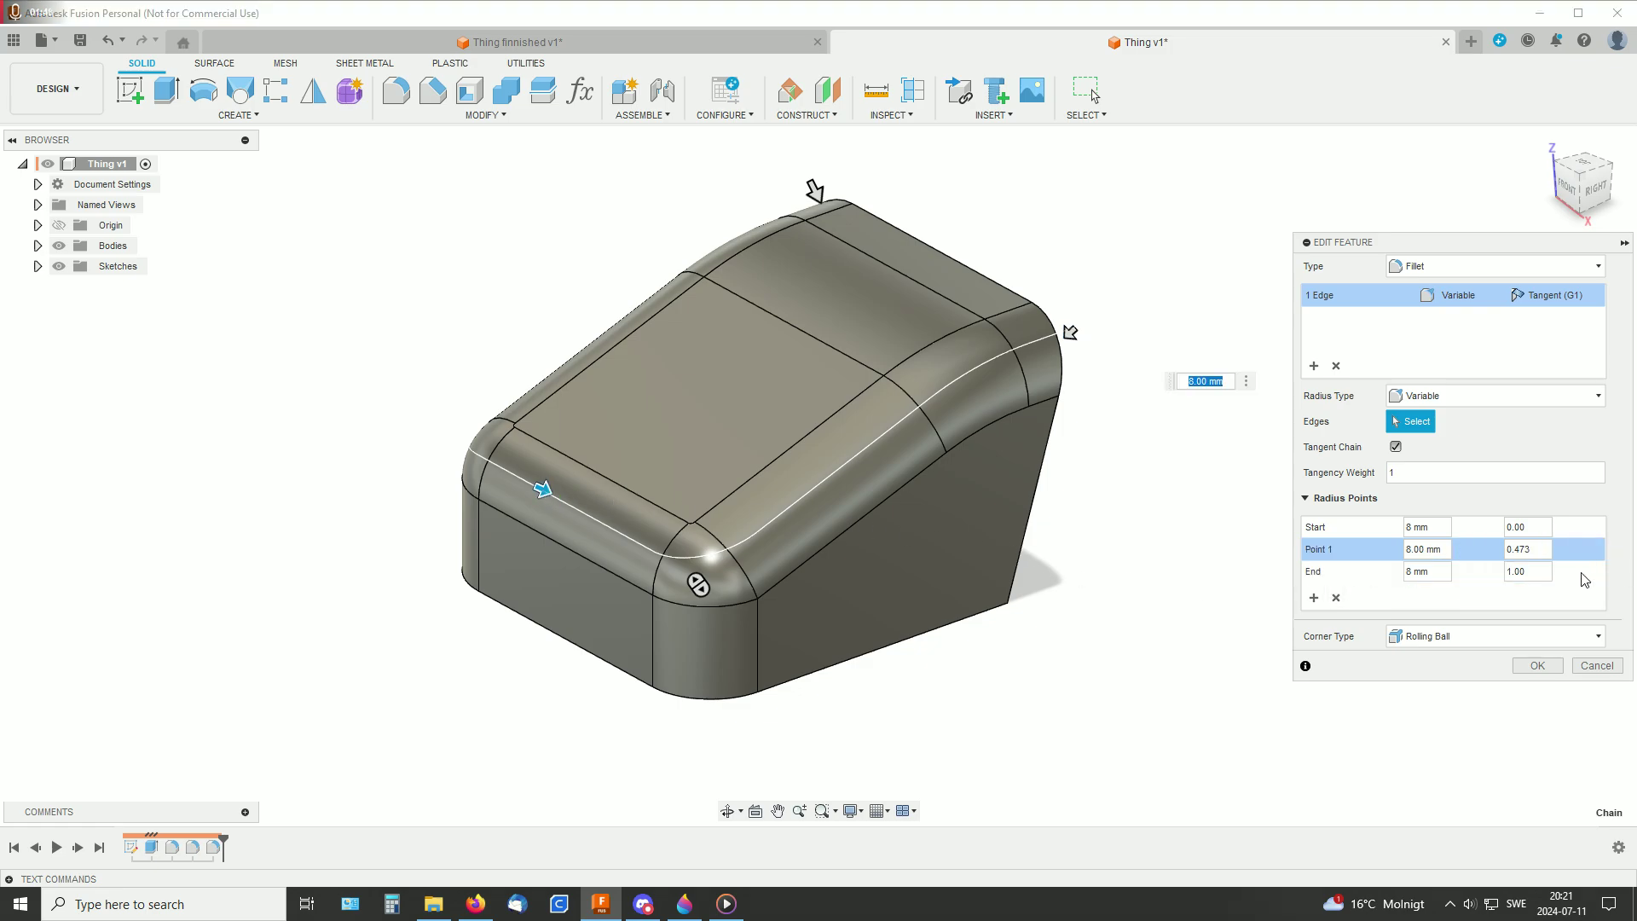
{"action": "left_click", "coordinate": [1537, 550]}
{"action": "key", "text": "Return"}
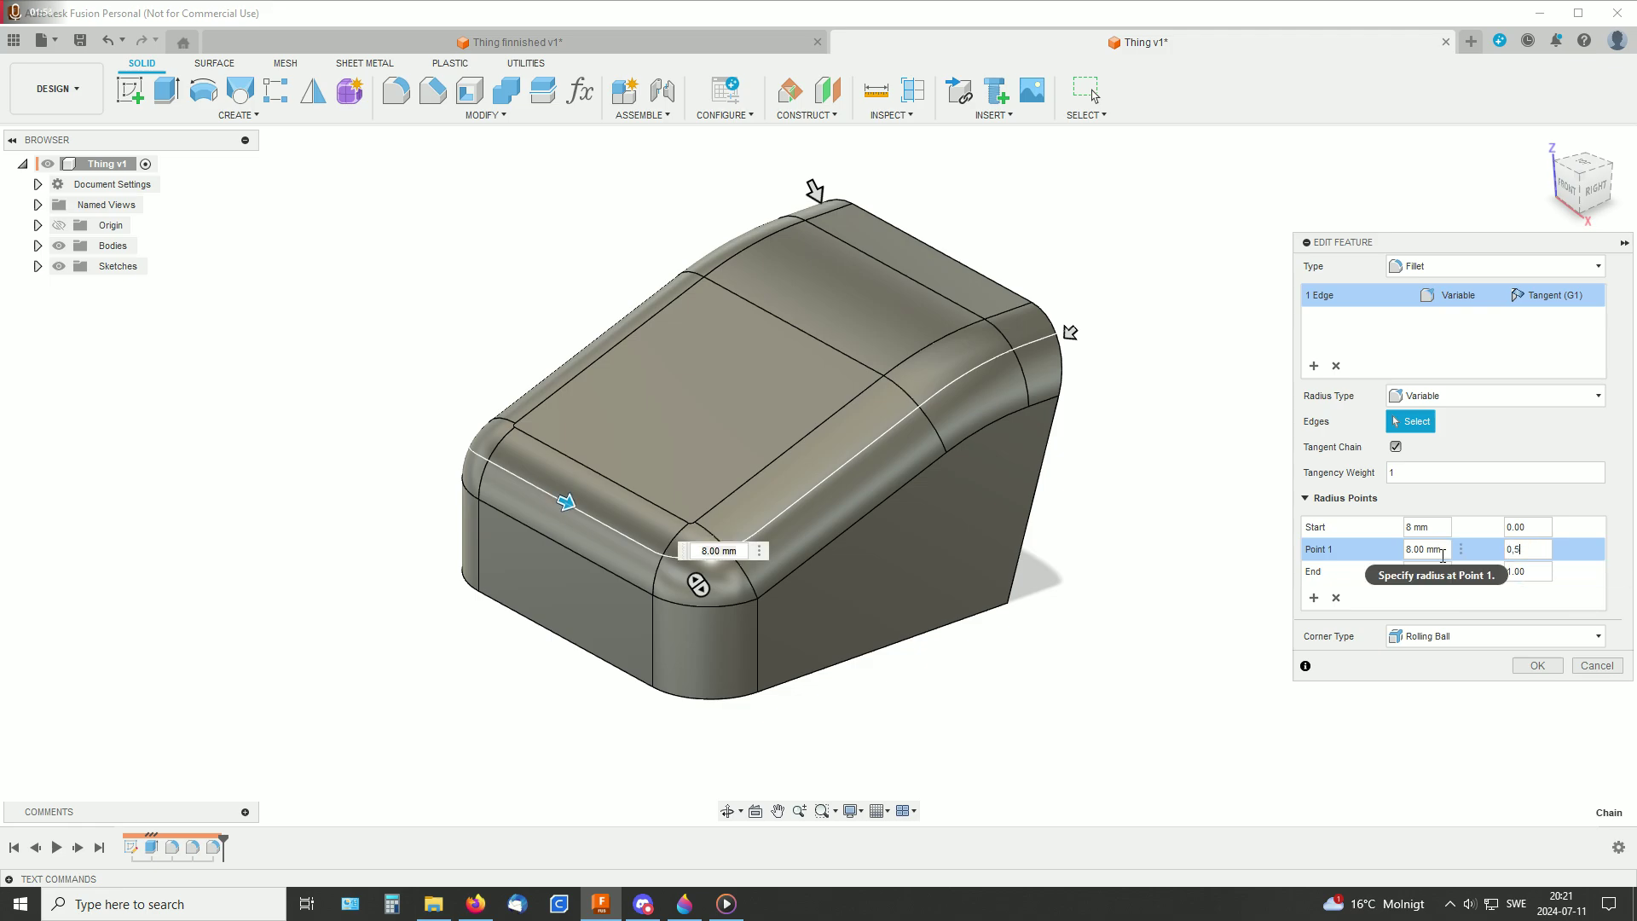
{"action": "left_click", "coordinate": [1346, 550]}
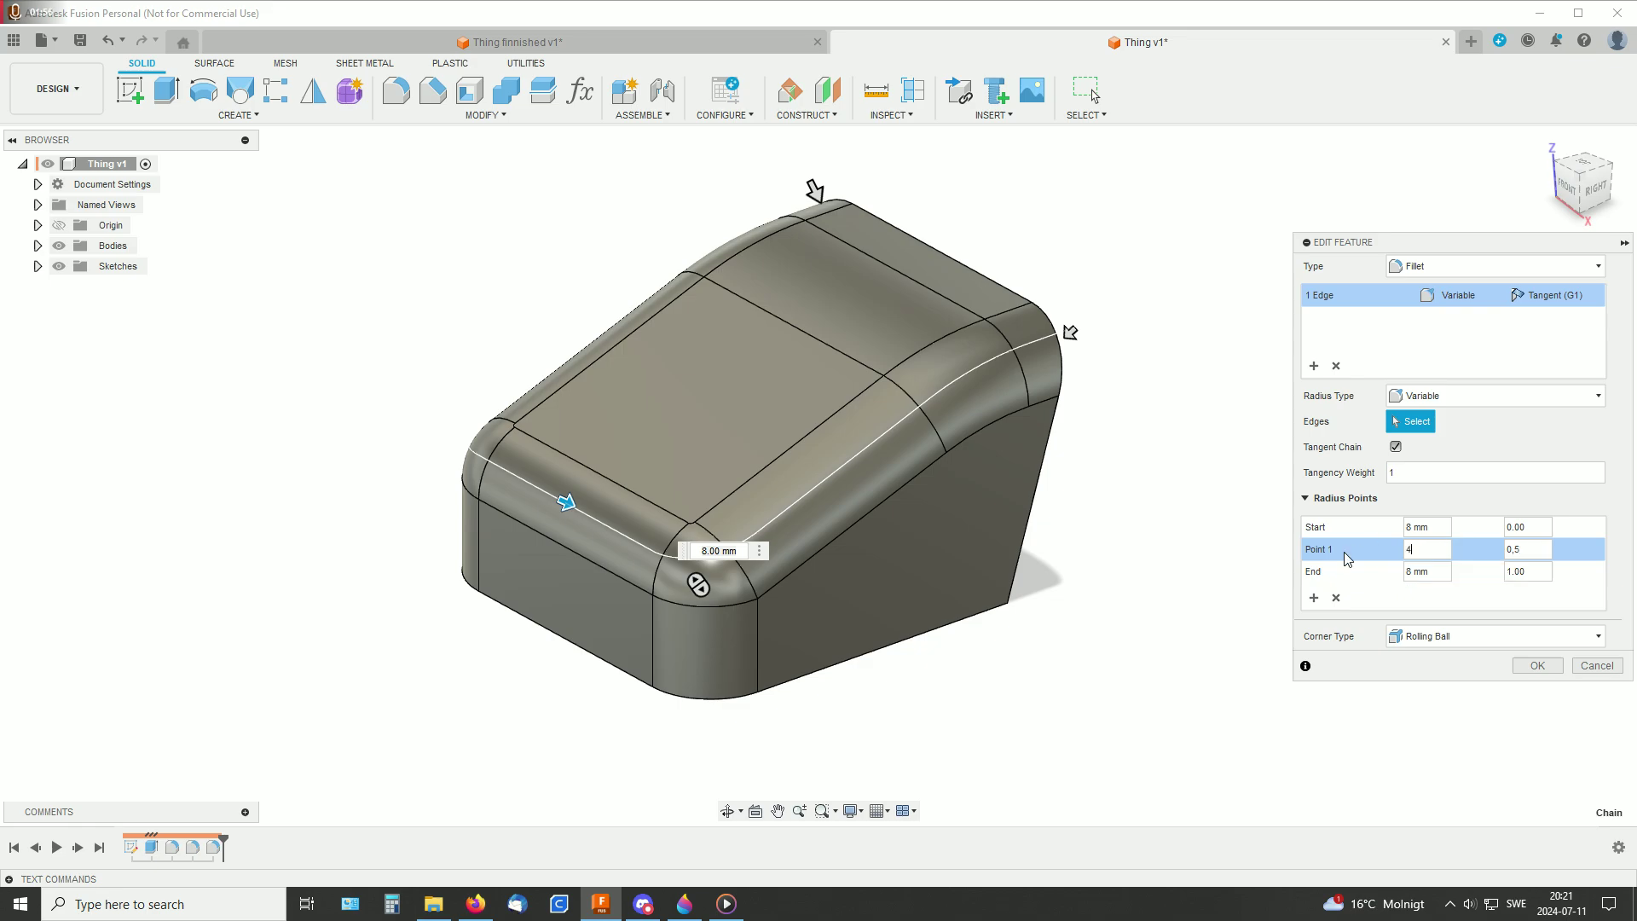
{"action": "key", "text": "Return"}
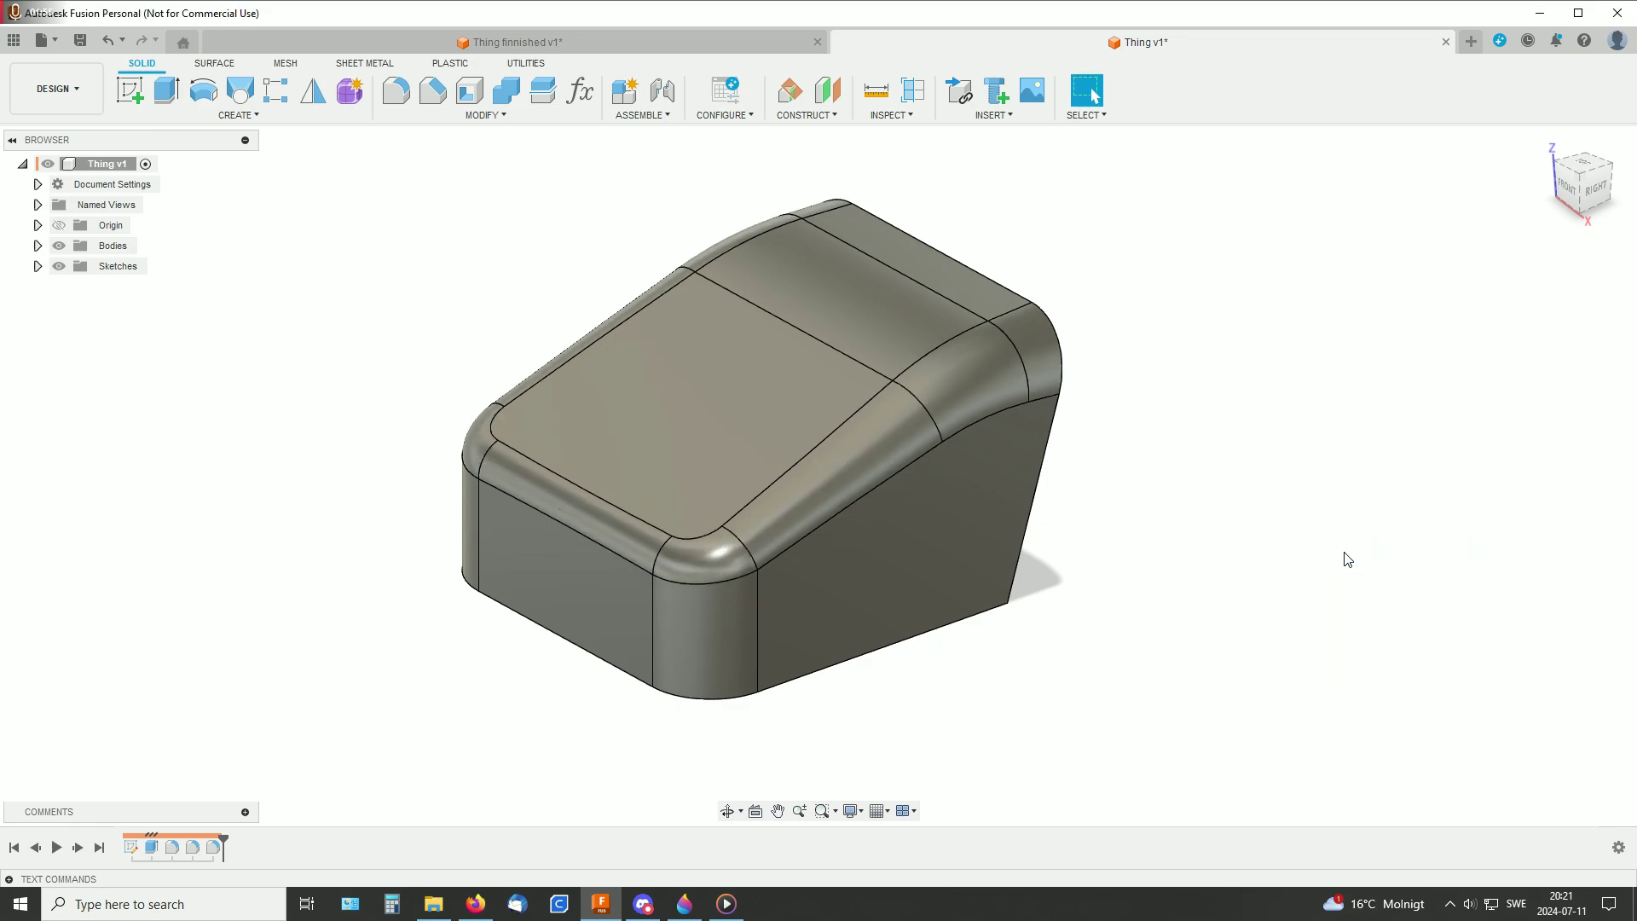
{"action": "middle_click_drag", "start_coordinate": [1147, 452], "coordinate": [1162, 398], "text": "shift"}
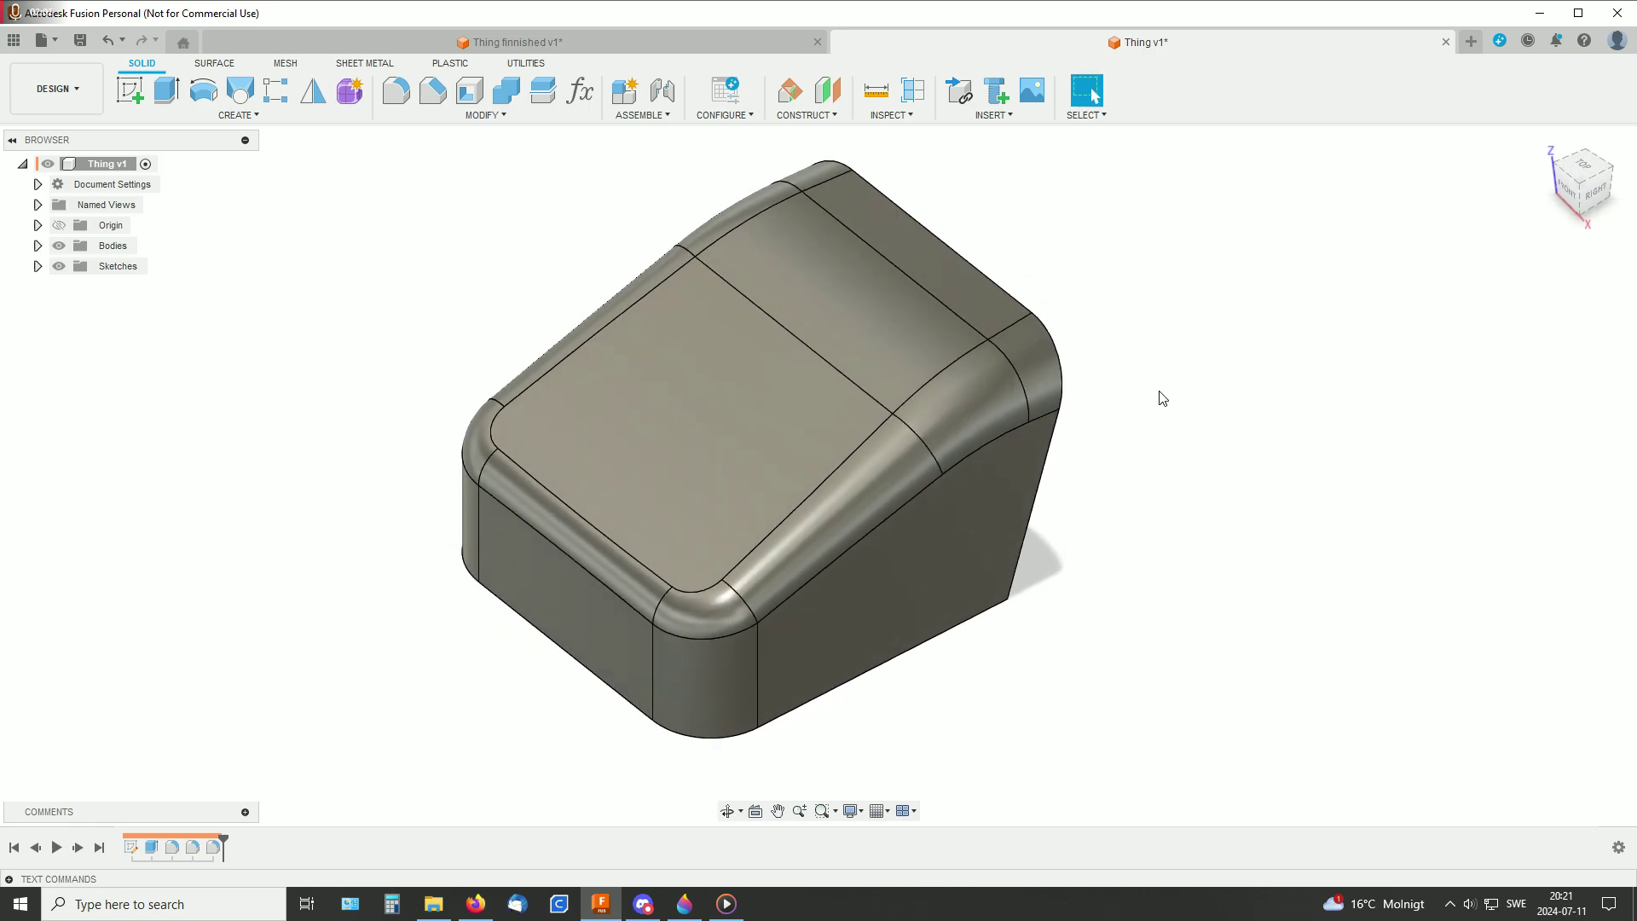
- Delete all the variable fillet's faces with the surface tools, opening the body along its upper perimeter
{"action": "left_click", "coordinate": [215, 64]}
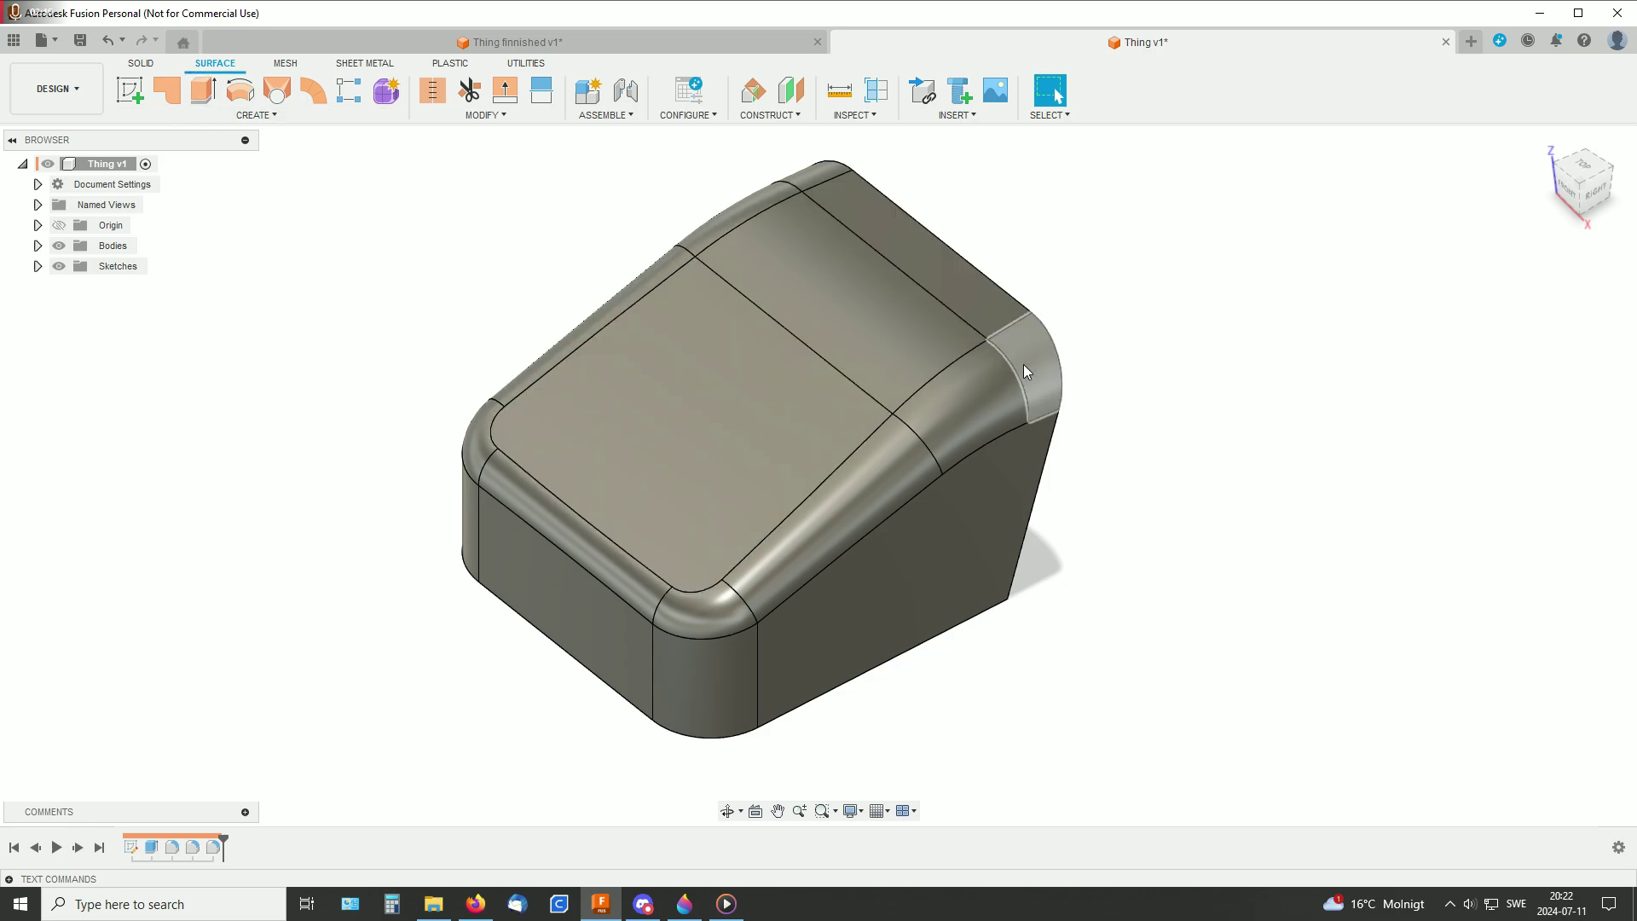
{"action": "mouse_move", "coordinate": [1027, 371]}
{"action": "left_mouse_down"}
{"action": "mouse_move", "coordinate": [882, 479]}
{"action": "mouse_move", "coordinate": [679, 587]}
{"action": "mouse_move", "coordinate": [465, 429]}
{"action": "mouse_move", "coordinate": [707, 231]}
{"action": "mouse_move", "coordinate": [817, 171]}
{"action": "mouse_move", "coordinate": [1167, 249]}
{"action": "left_mouse_up"}
{"action": "key", "text": "Delete"}
{"action": "middle_click_drag", "start_coordinate": [1206, 292], "coordinate": [1217, 336], "text": "shift"}
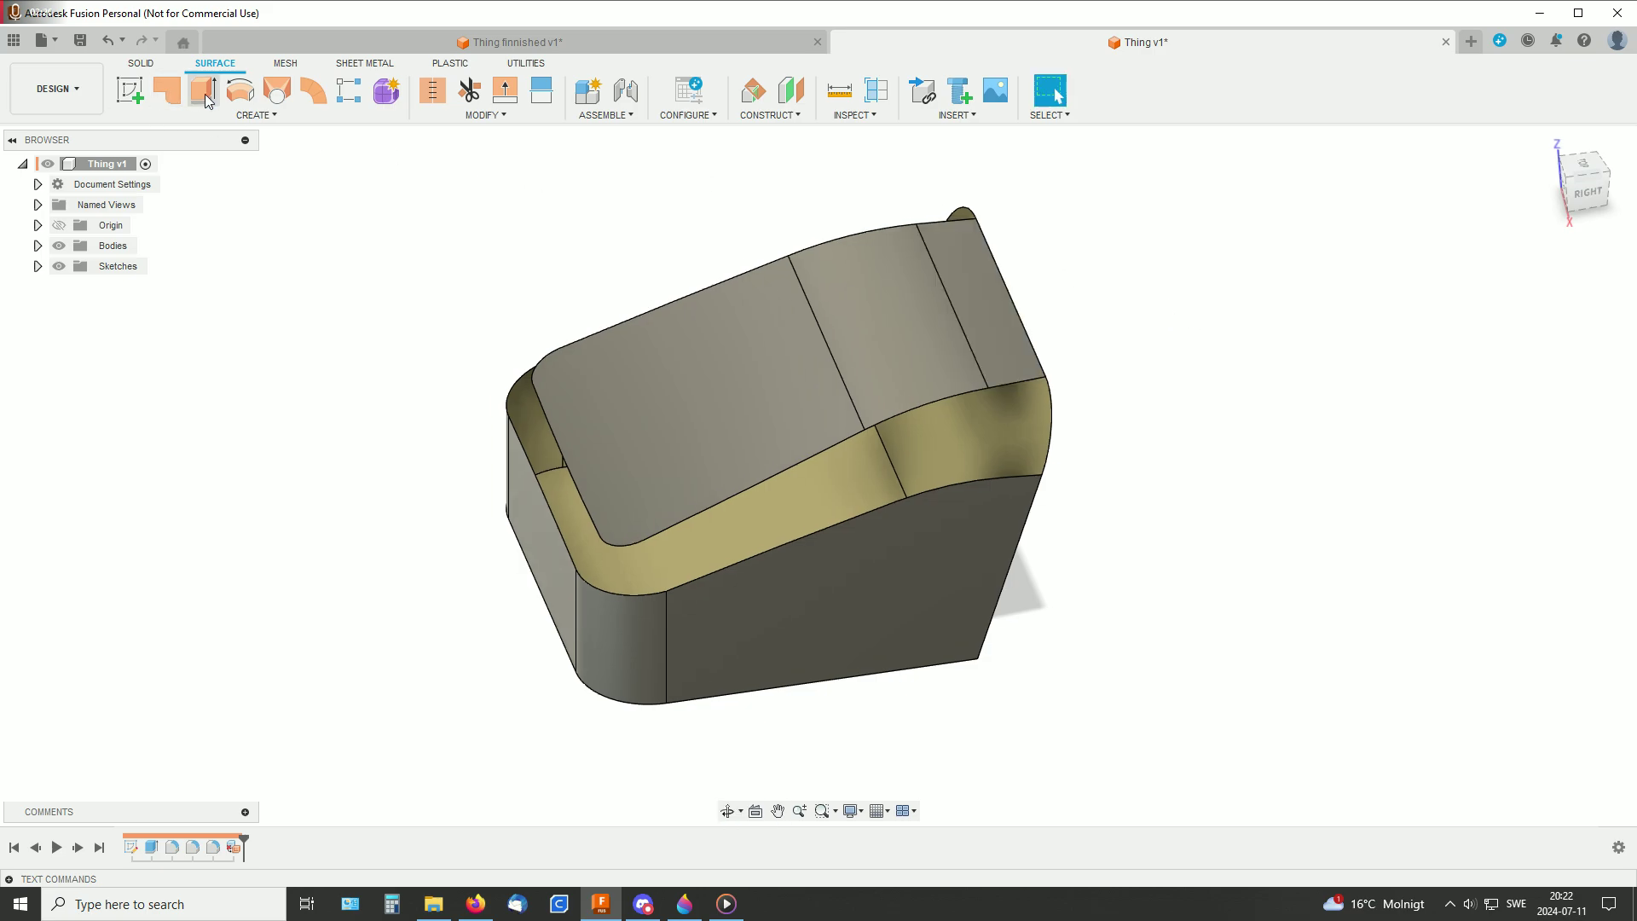
- Loft a new surface between the short rear edges of the top and right side faces to bridge the gap
{"action": "middle_click_drag", "start_coordinate": [1104, 394], "coordinate": [1261, 401], "text": "shift"}
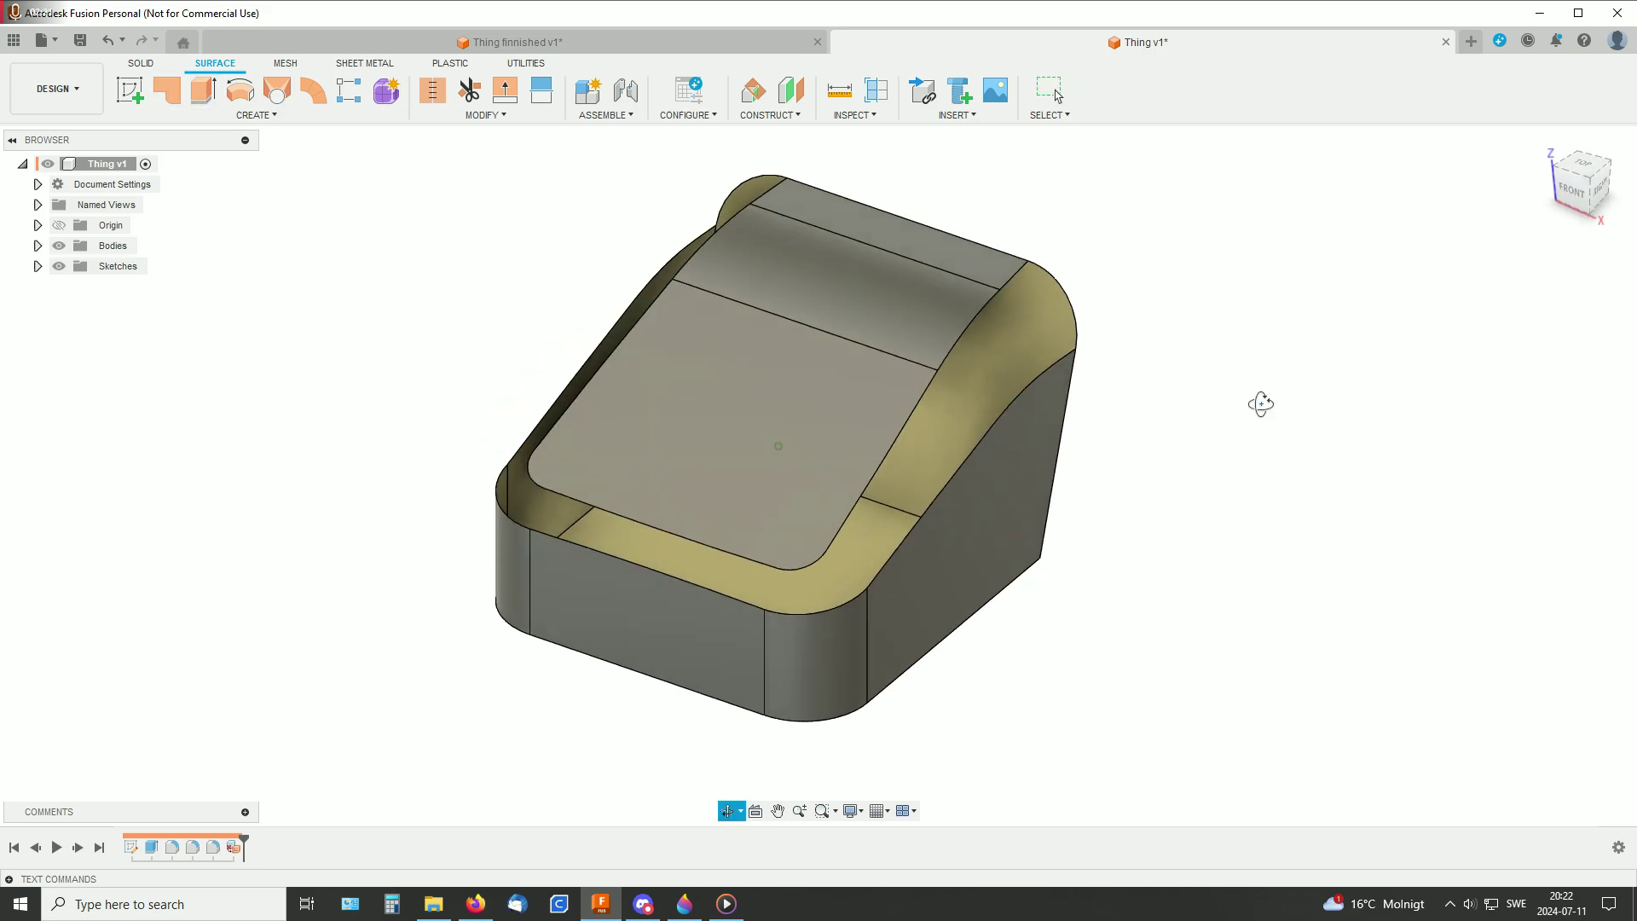
{"action": "left_click", "coordinate": [1057, 304]}
{"action": "middle_click_drag", "start_coordinate": [1228, 304], "coordinate": [1134, 365]}
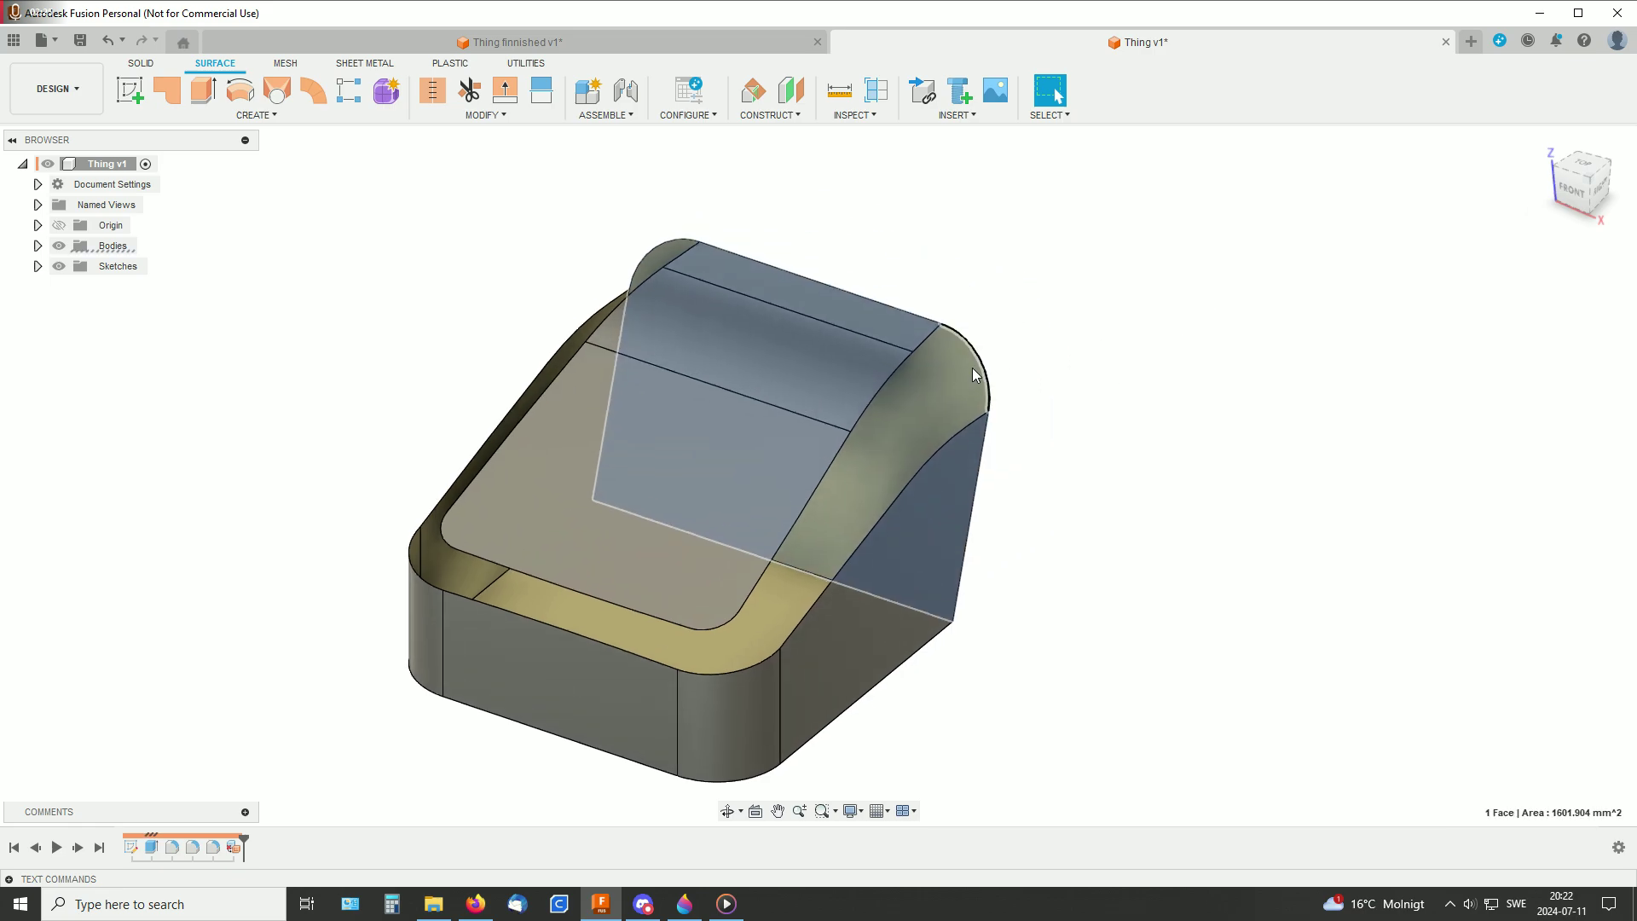
{"action": "left_click", "coordinate": [1186, 347]}
{"action": "left_click", "coordinate": [277, 90]}
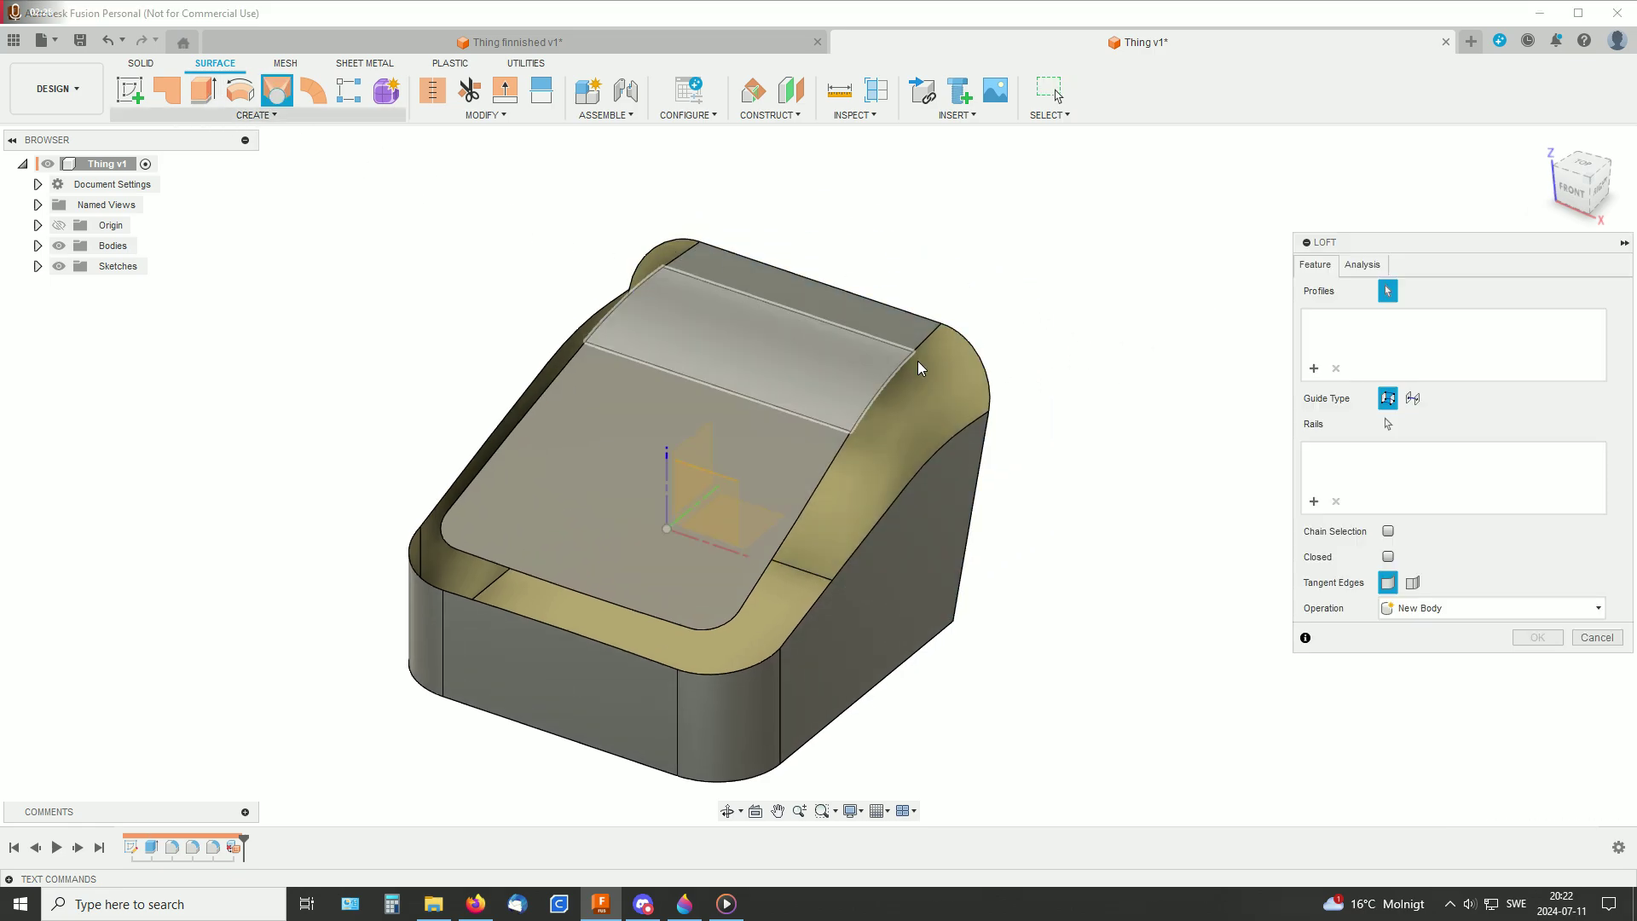
{"action": "left_click", "coordinate": [927, 338]}
{"action": "left_click", "coordinate": [978, 417]}
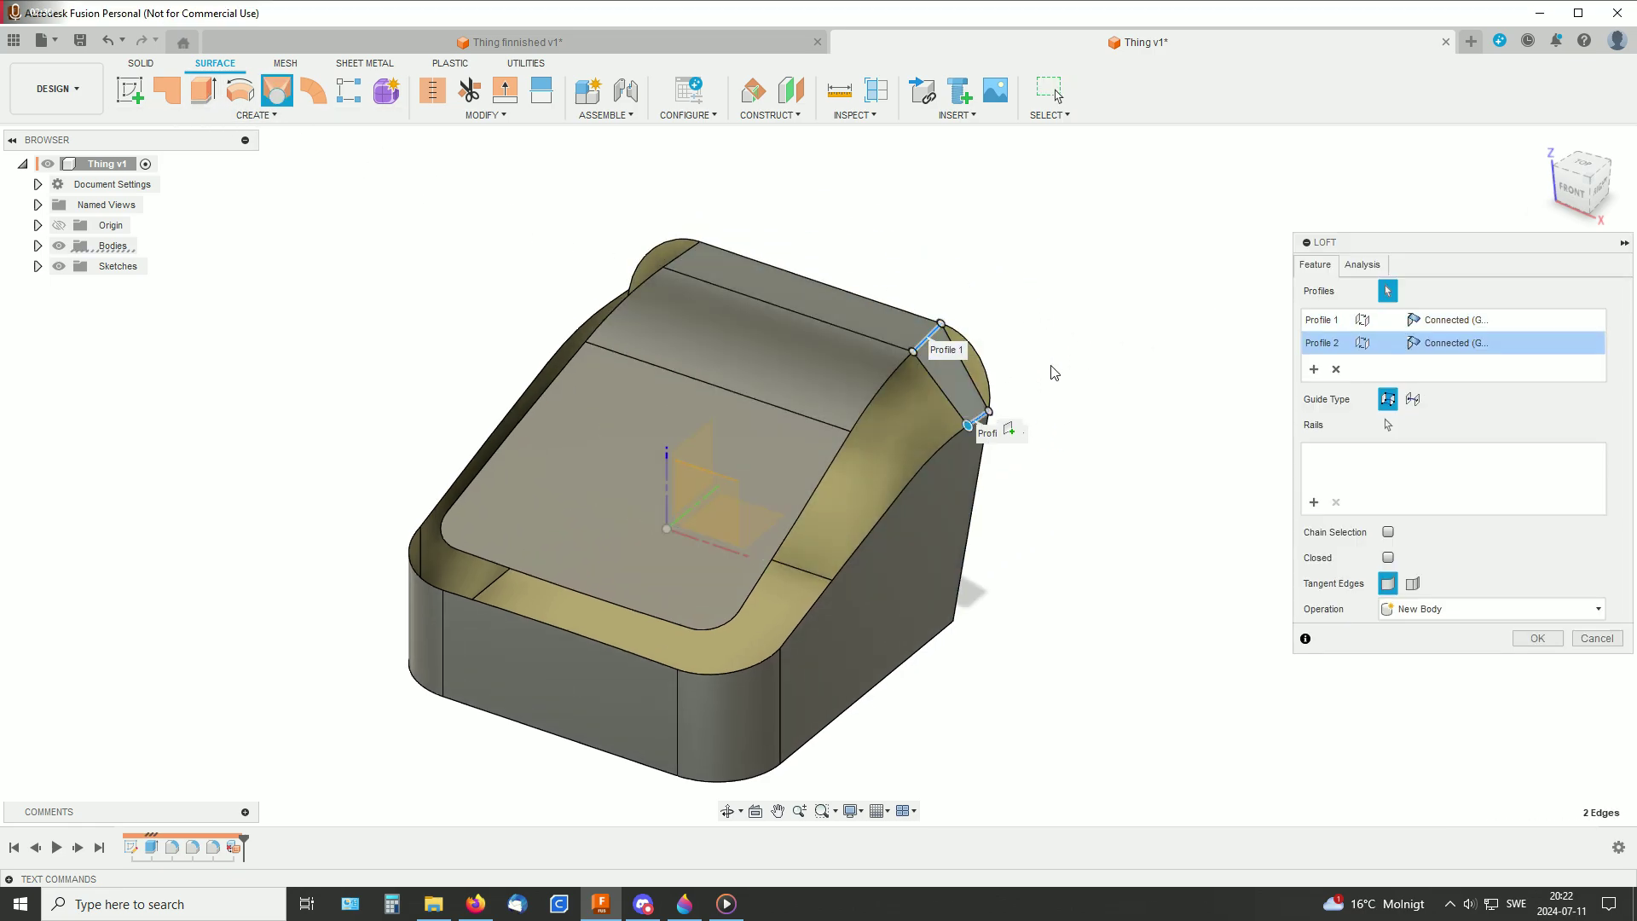
{"action": "left_click", "coordinate": [1538, 638]}
- Loft a matching surface between the short rear edges of the top and left side faces
{"action": "middle_click_drag", "start_coordinate": [1107, 394], "coordinate": [1276, 389], "text": "shift"}
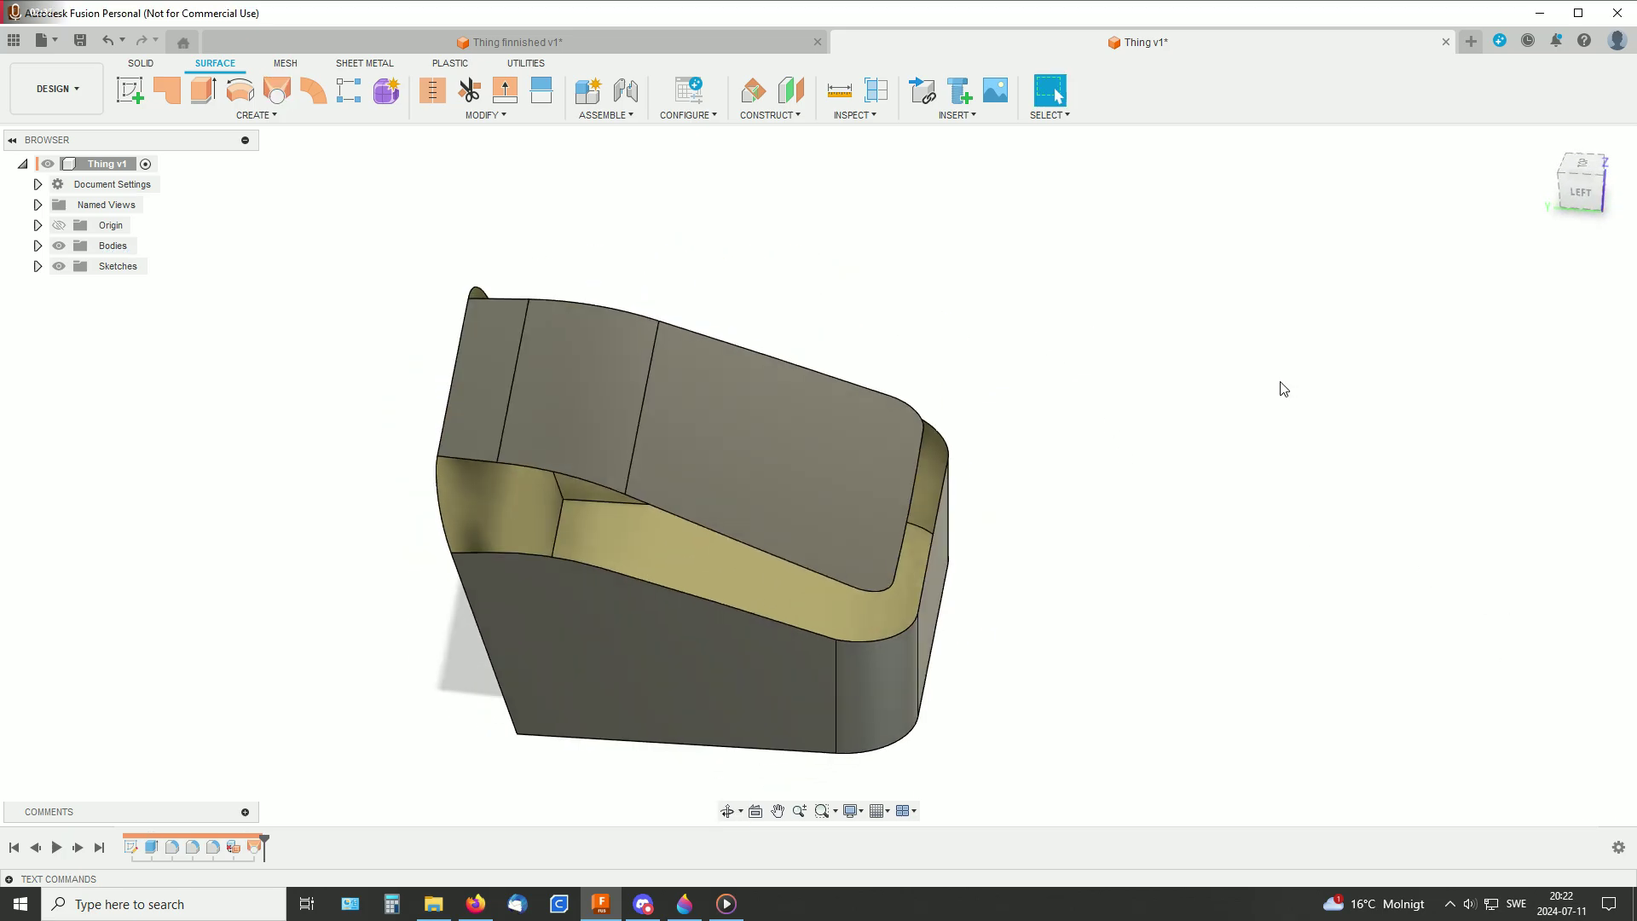
{"action": "right_click", "coordinate": [1170, 473]}
{"action": "left_click", "coordinate": [1175, 424]}
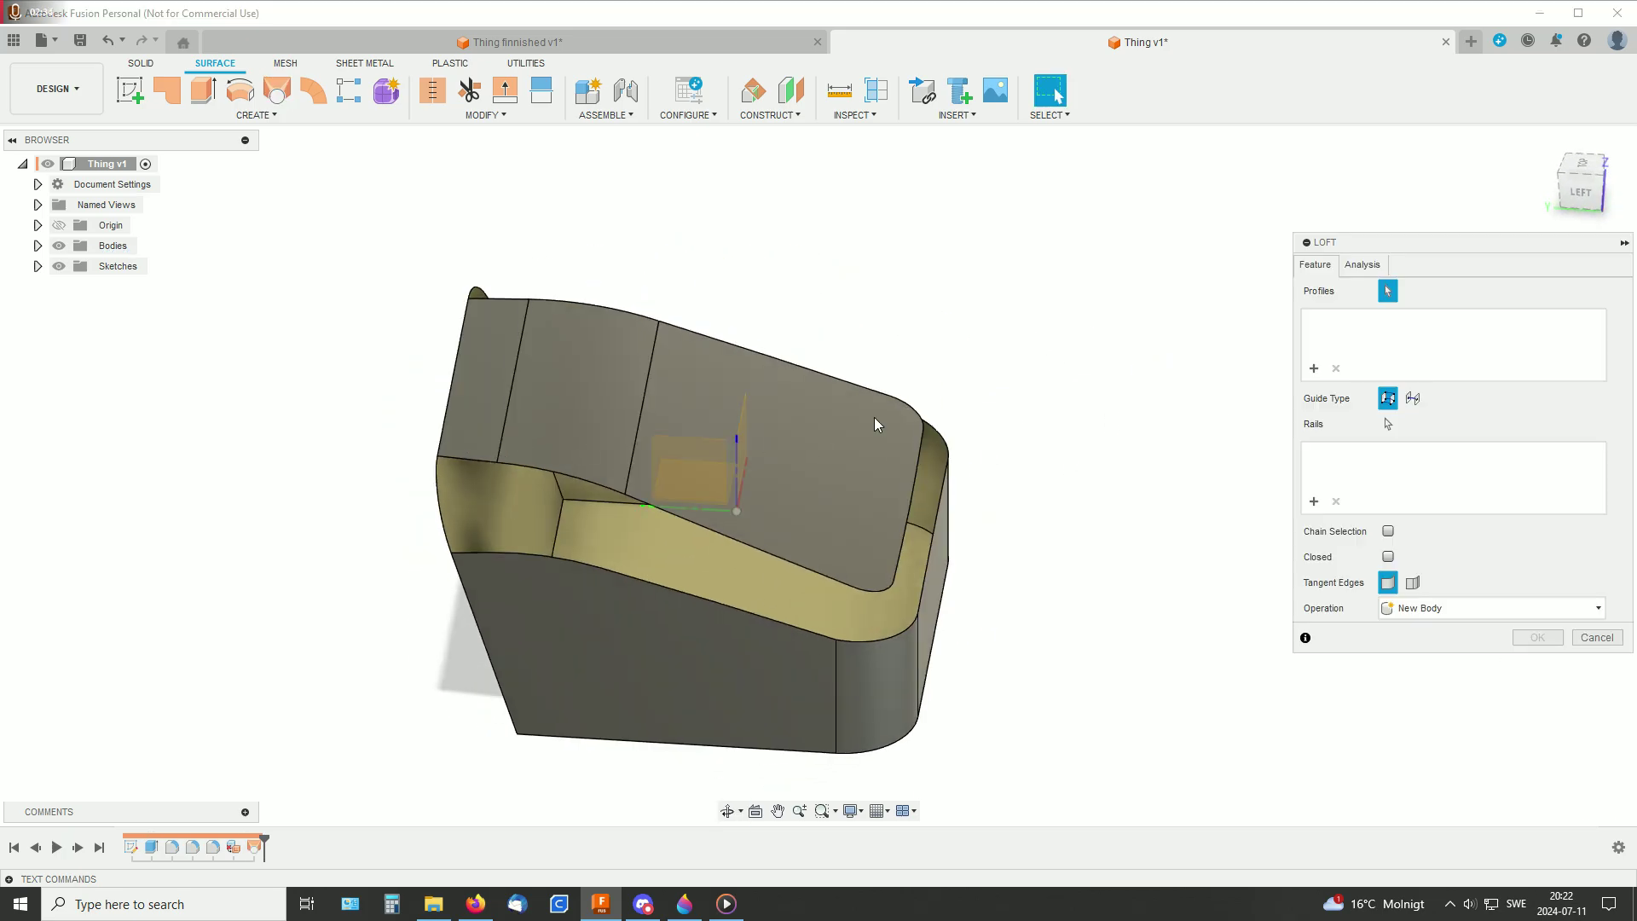
{"action": "left_click", "coordinate": [469, 459]}
{"action": "left_click", "coordinate": [484, 553]}
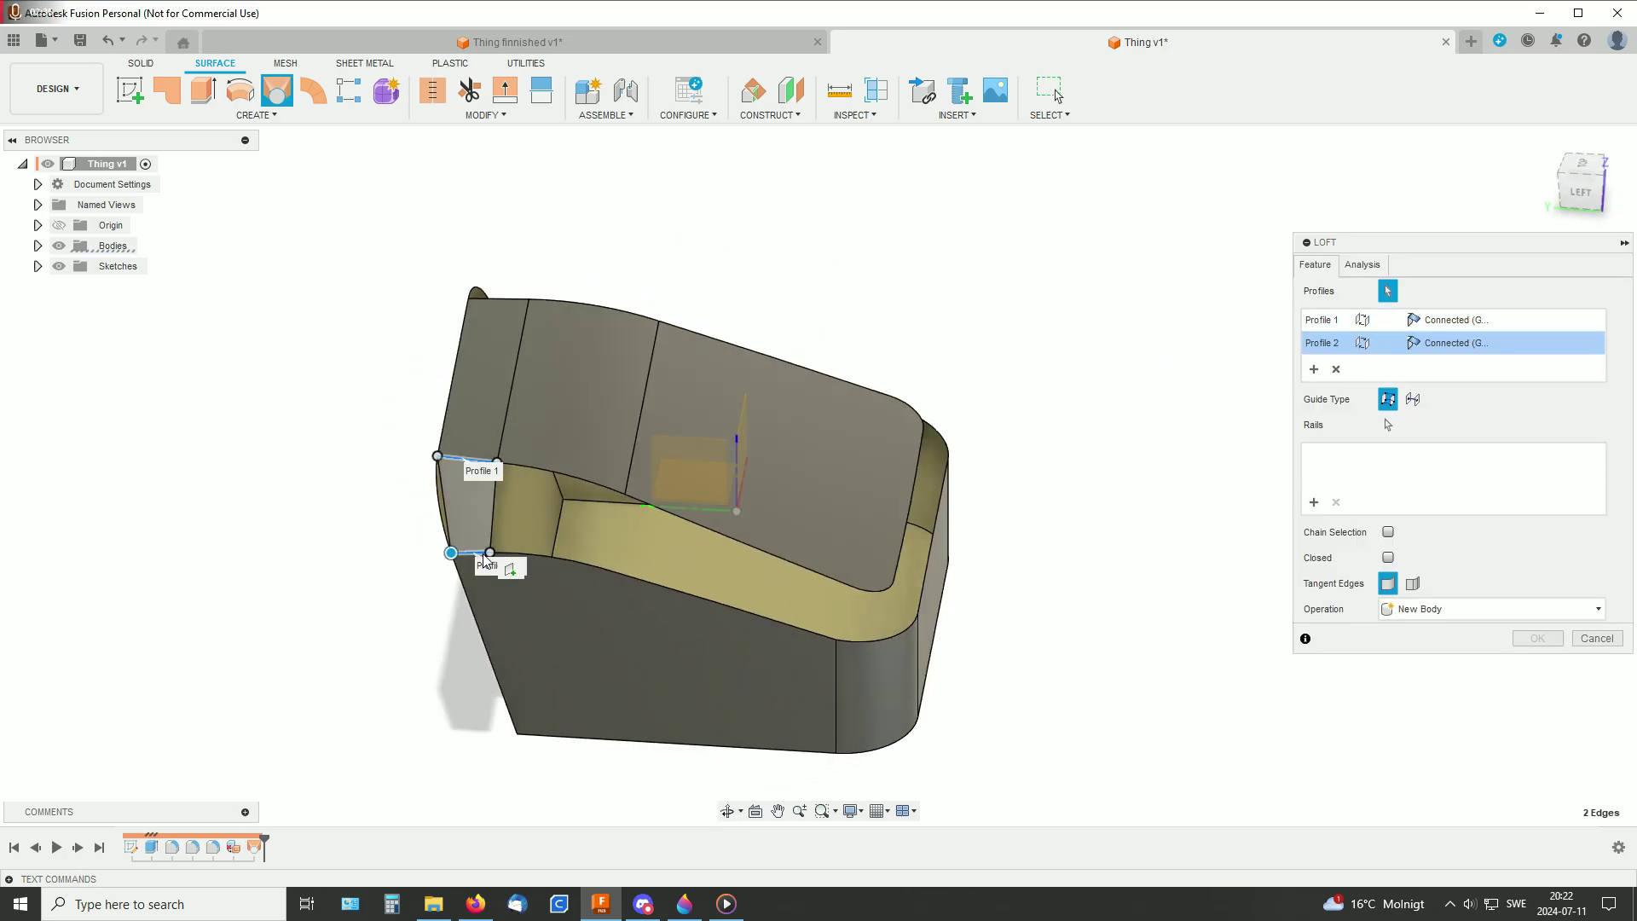
{"action": "left_click", "coordinate": [1537, 638]}
- Split the part's back face using the two lofted corner surfaces as splitting tools
{"action": "middle_click_drag", "start_coordinate": [1154, 452], "coordinate": [964, 453], "text": "shift"}
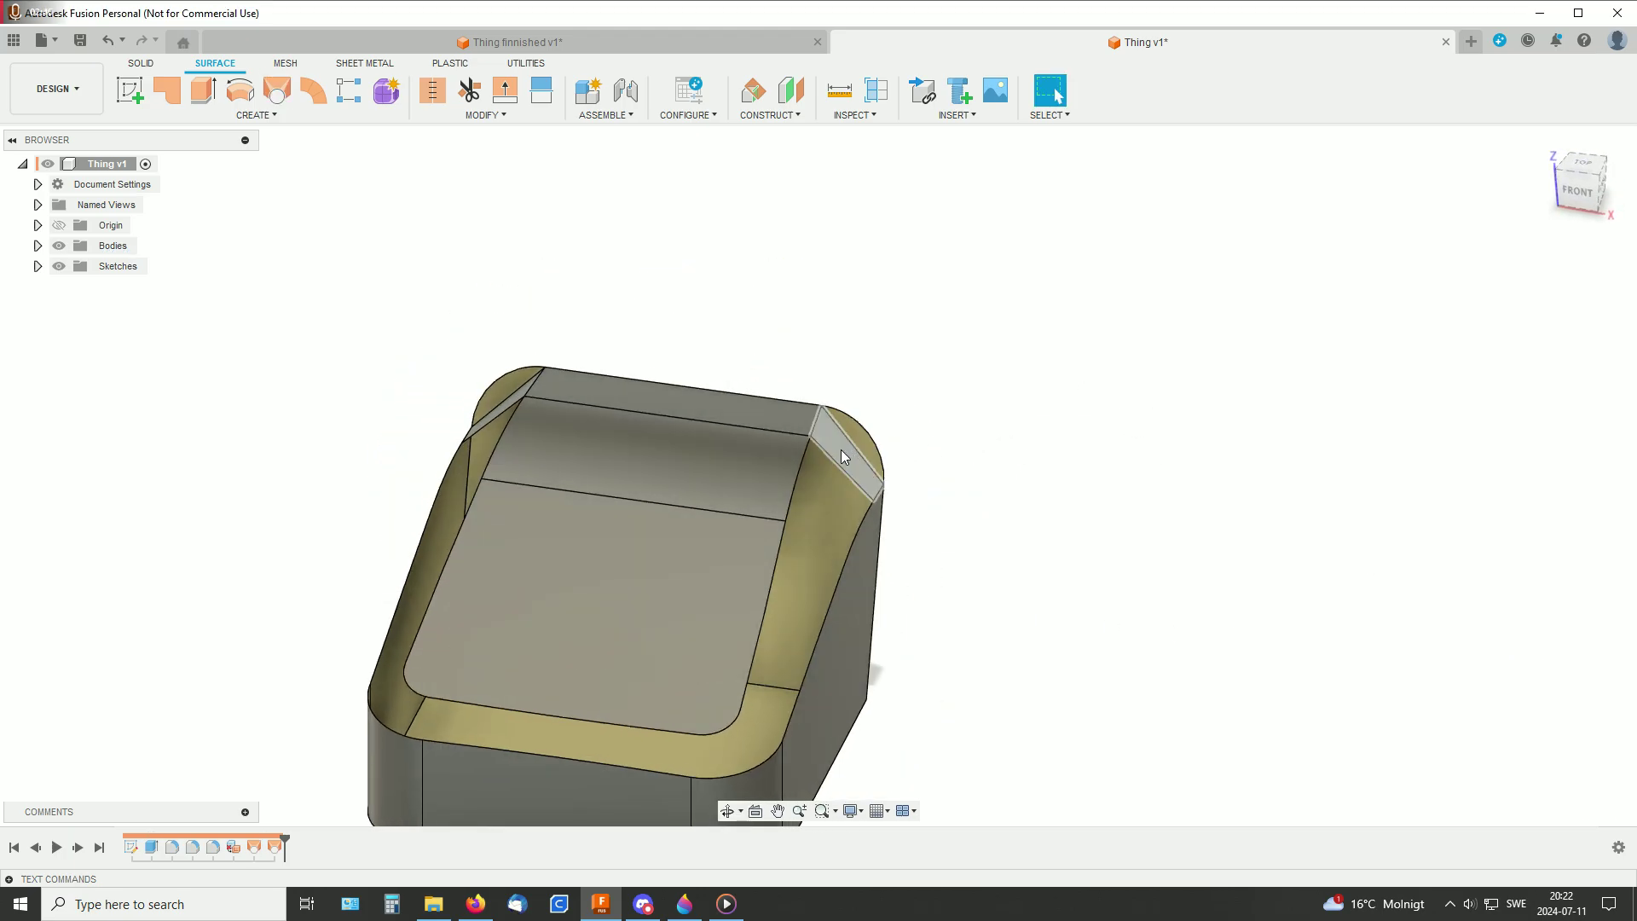
{"action": "middle_click_drag", "start_coordinate": [994, 391], "coordinate": [846, 422], "text": "shift"}
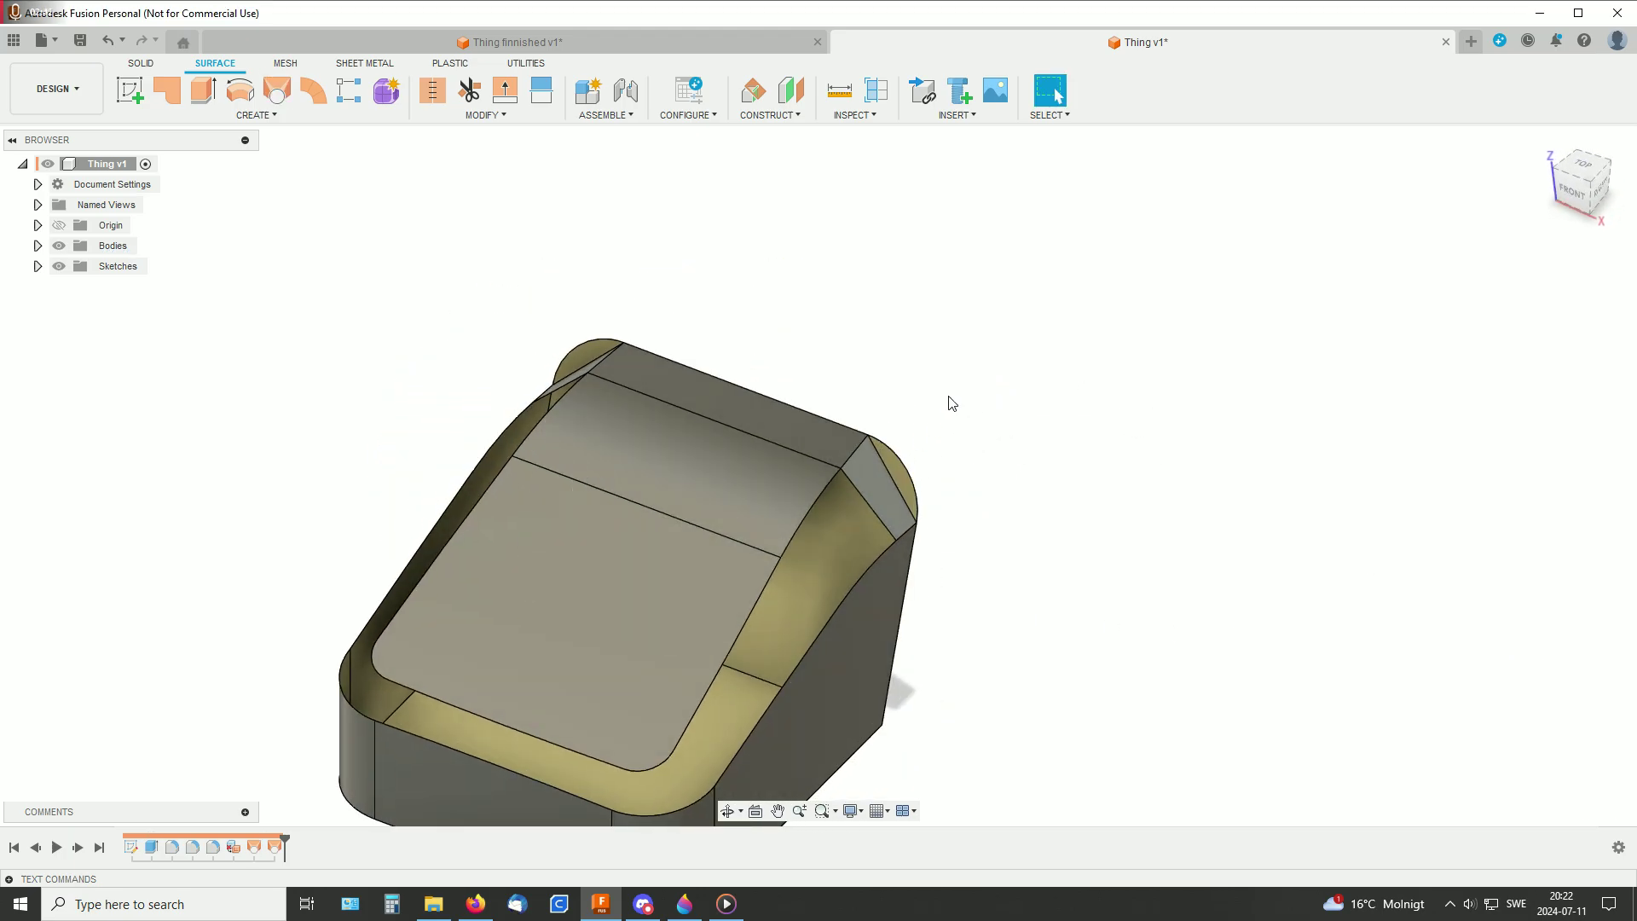
{"action": "left_click", "coordinate": [543, 92]}
{"action": "left_click", "coordinate": [907, 482]}
{"action": "left_click", "coordinate": [879, 512]}
{"action": "middle_click_drag", "start_coordinate": [1034, 410], "coordinate": [486, 464], "text": "shift"}
{"action": "left_click", "coordinate": [388, 452]}
{"action": "left_click", "coordinate": [1534, 343]}
{"action": "middle_click_drag", "start_coordinate": [1208, 448], "coordinate": [1249, 426], "text": "shift"}
{"action": "left_click", "coordinate": [1538, 372]}
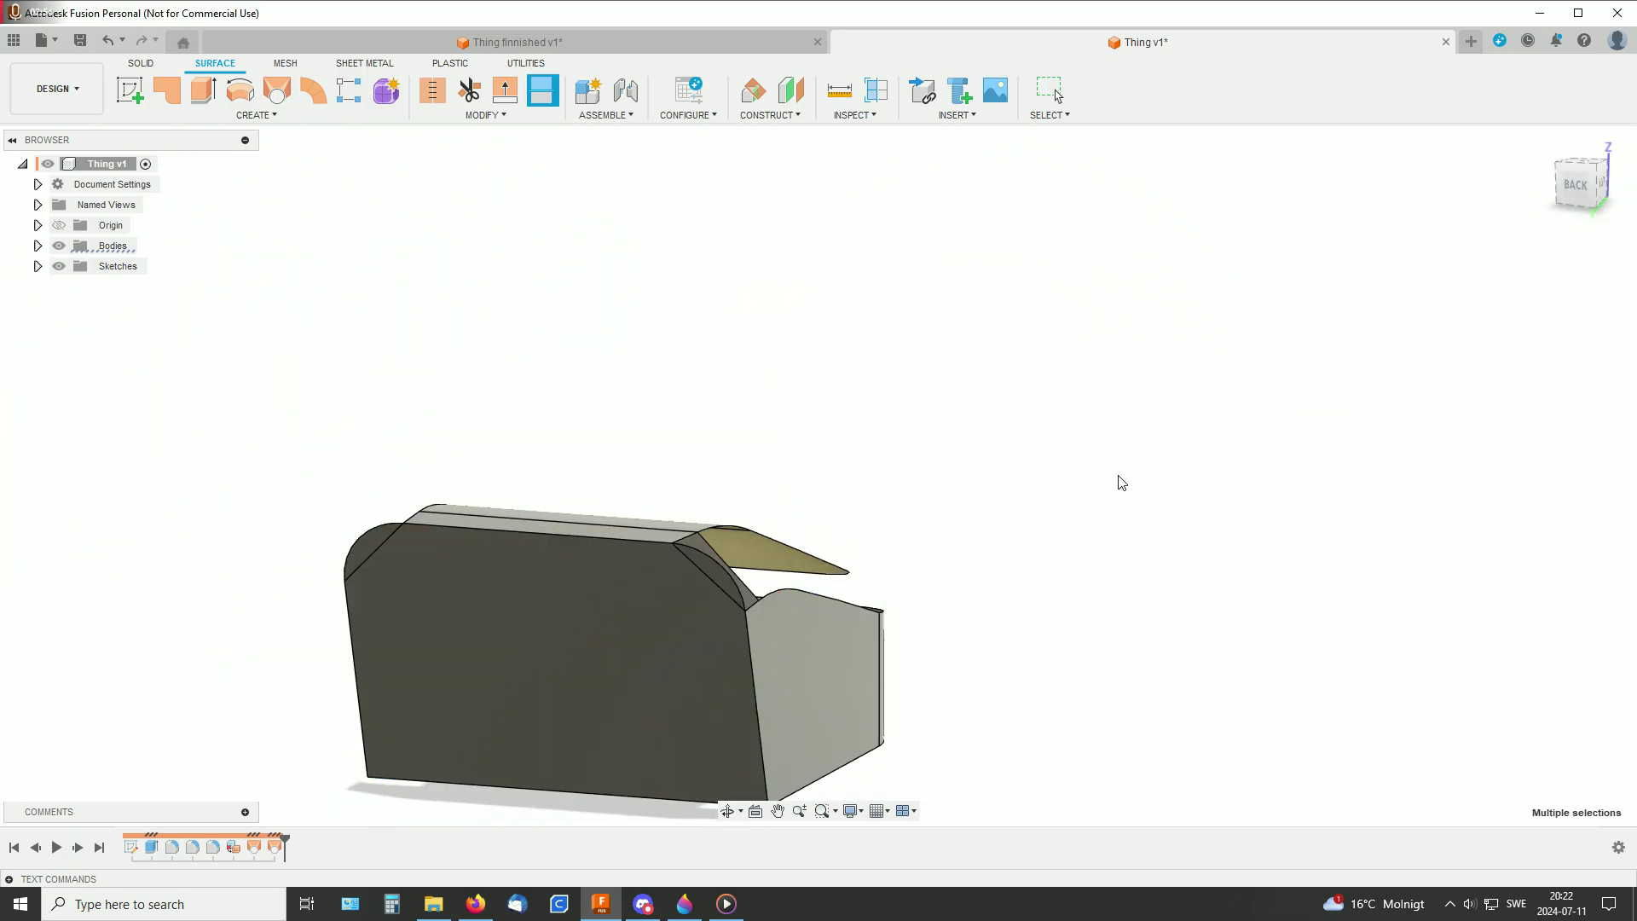
- Delete the two rounded corner pieces of the back face that lie outside the lofted surfaces
{"action": "left_click", "coordinate": [774, 572]}
{"action": "left_click", "coordinate": [411, 550]}
{"action": "key", "text": "Delete"}
{"action": "middle_click_drag", "start_coordinate": [1008, 475], "coordinate": [1035, 523], "text": "shift"}
{"action": "scroll", "coordinate": [423, 462], "scroll_direction": "down", "scroll_amount": 1}
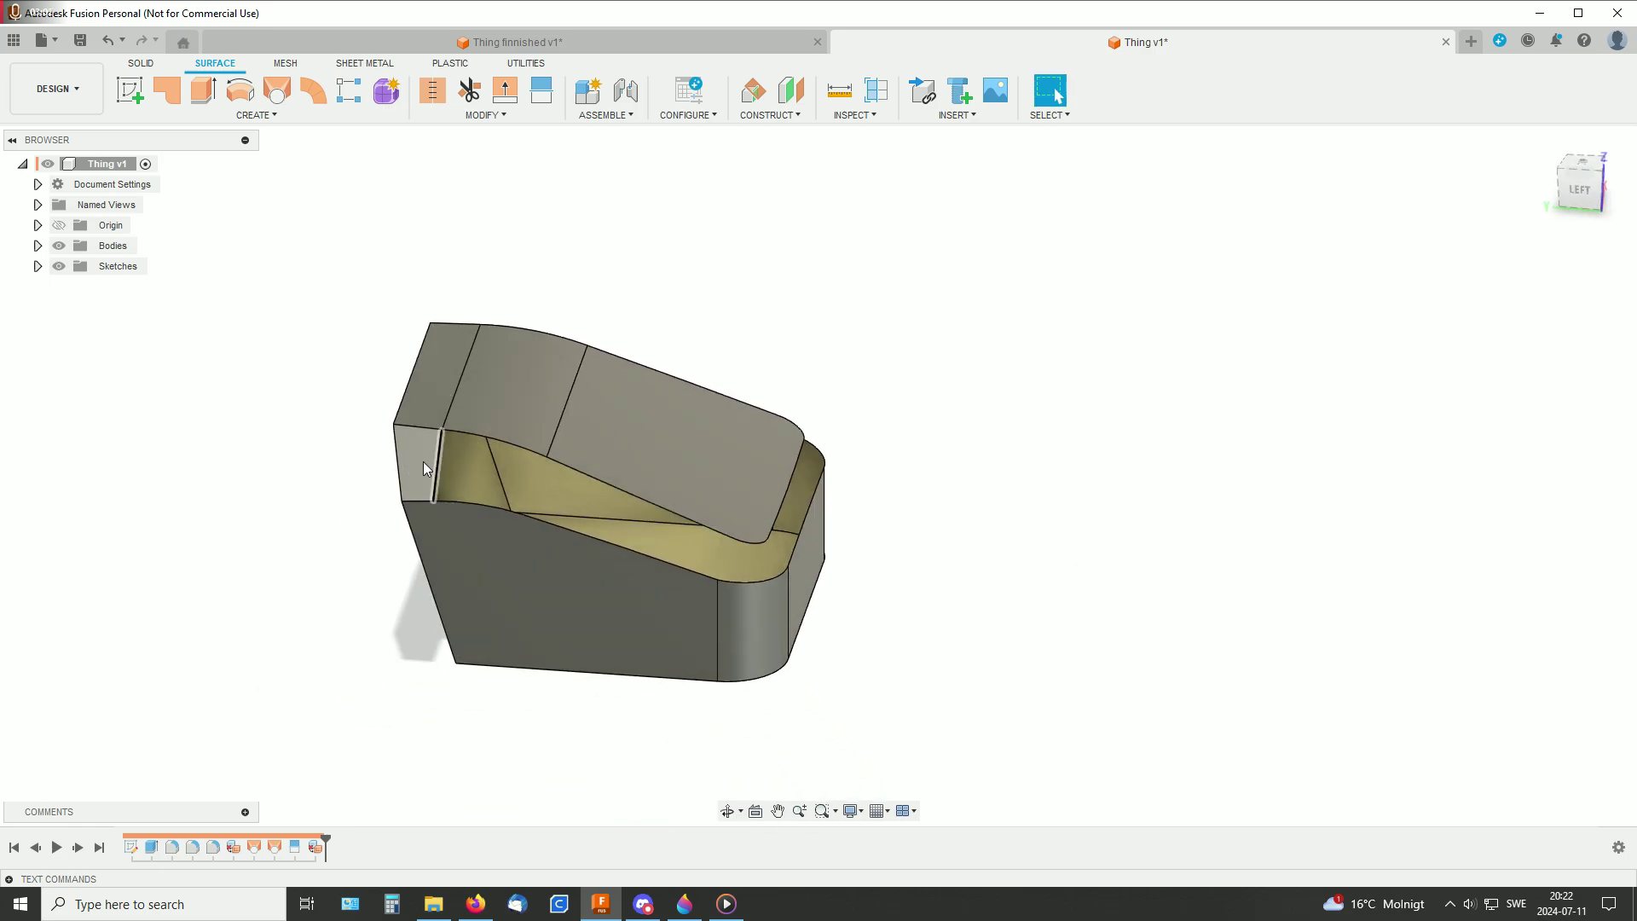
- Stitch the main surface body and the two lofted corner surfaces into one new body with a 0.10 mm tolerance
{"action": "left_click_drag", "start_coordinate": [974, 714], "coordinate": [358, 299]}
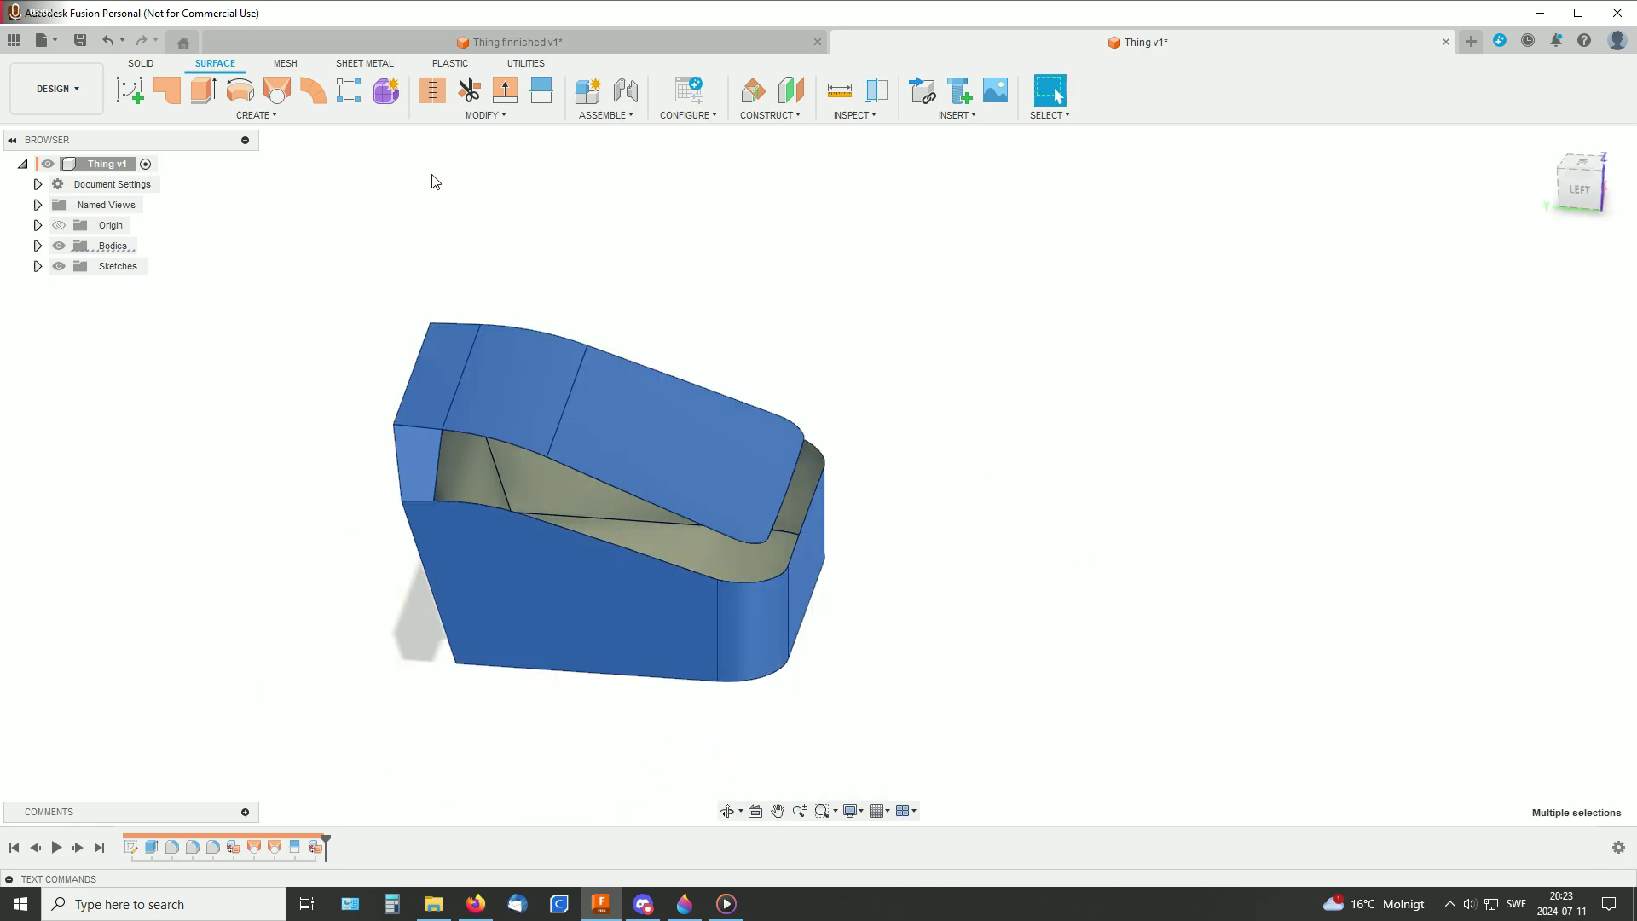
{"action": "left_click", "coordinate": [432, 89]}
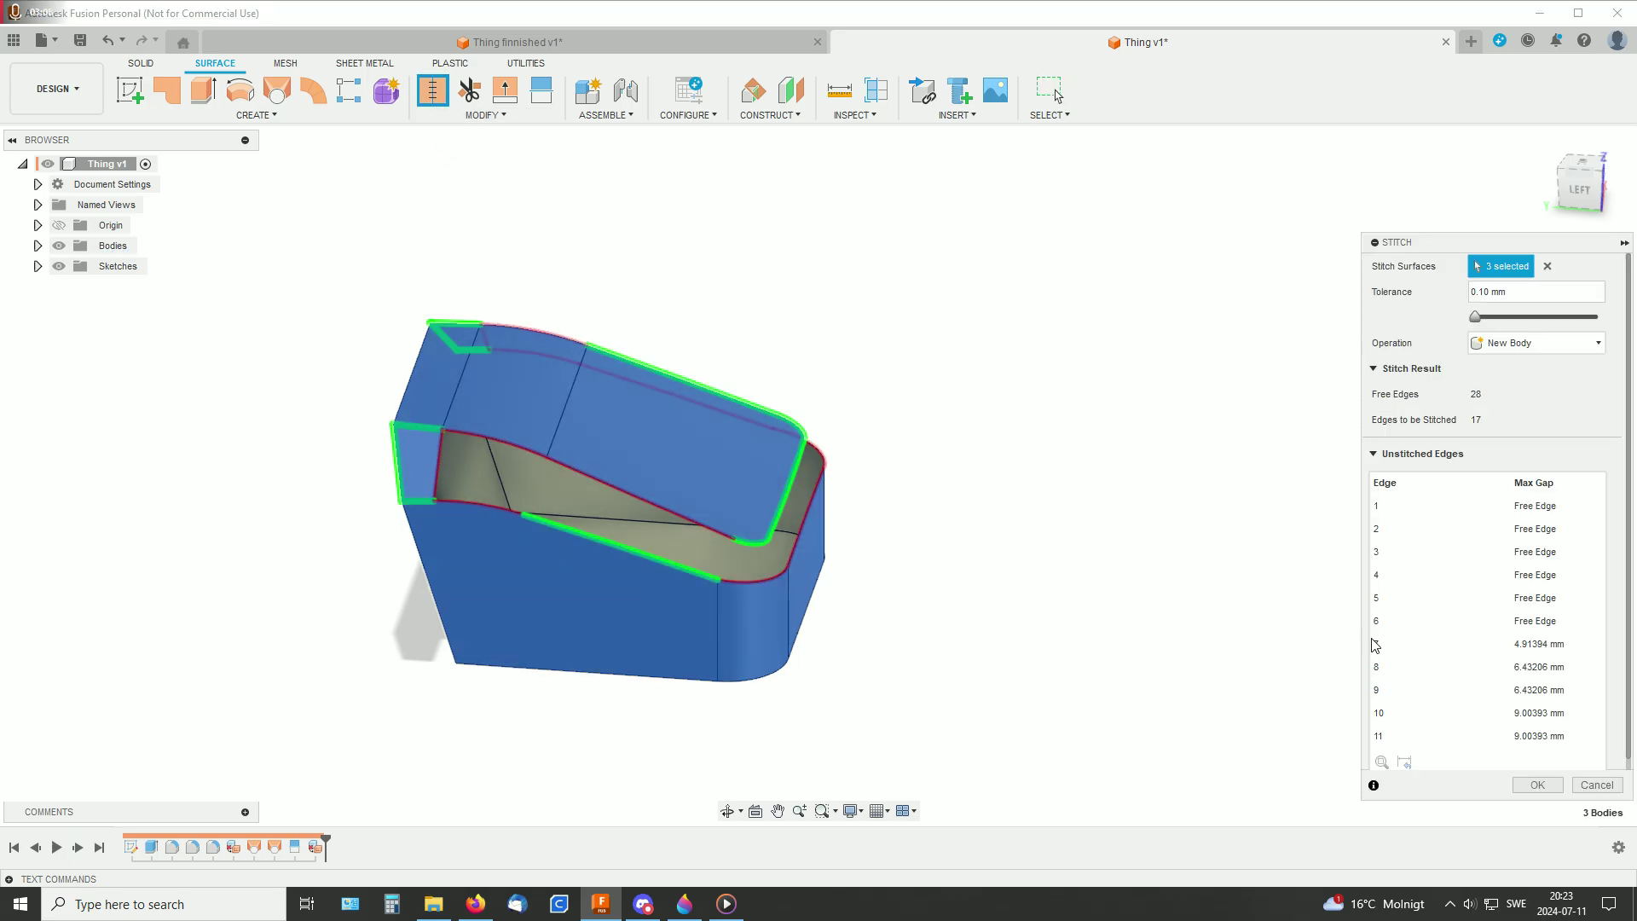
{"action": "left_click", "coordinate": [1551, 790]}
- Patch the open gap around the top face with chained boundary edges and Connected (G0) continuity, as a new body
{"action": "middle_click_drag", "start_coordinate": [1019, 574], "coordinate": [869, 552], "text": "shift"}
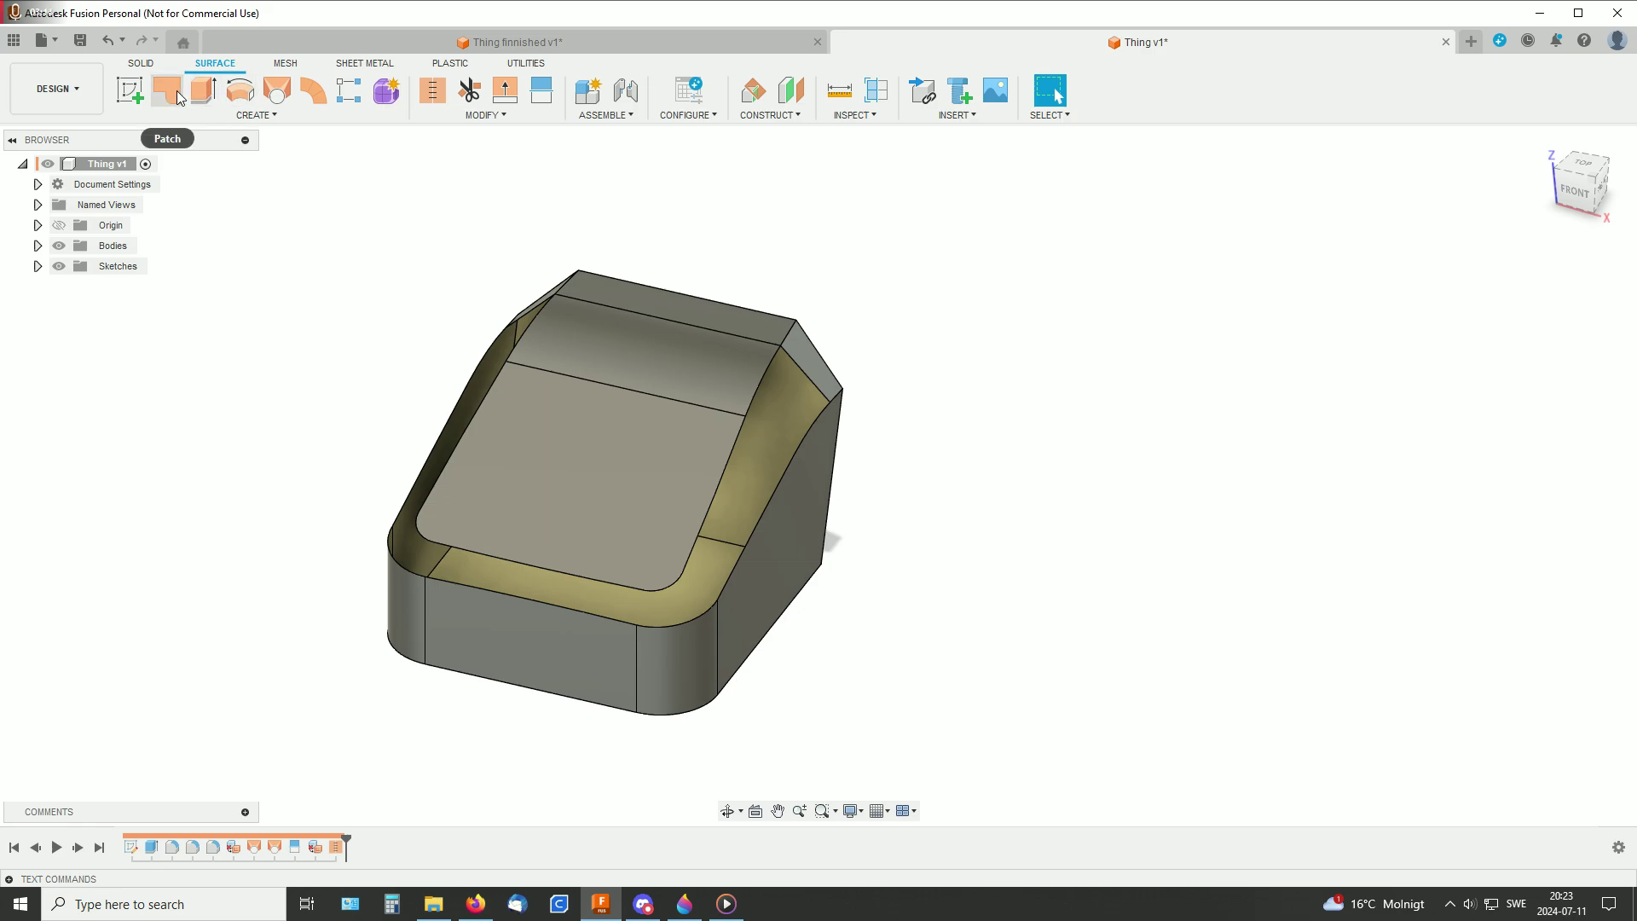
{"action": "left_click", "coordinate": [168, 91]}
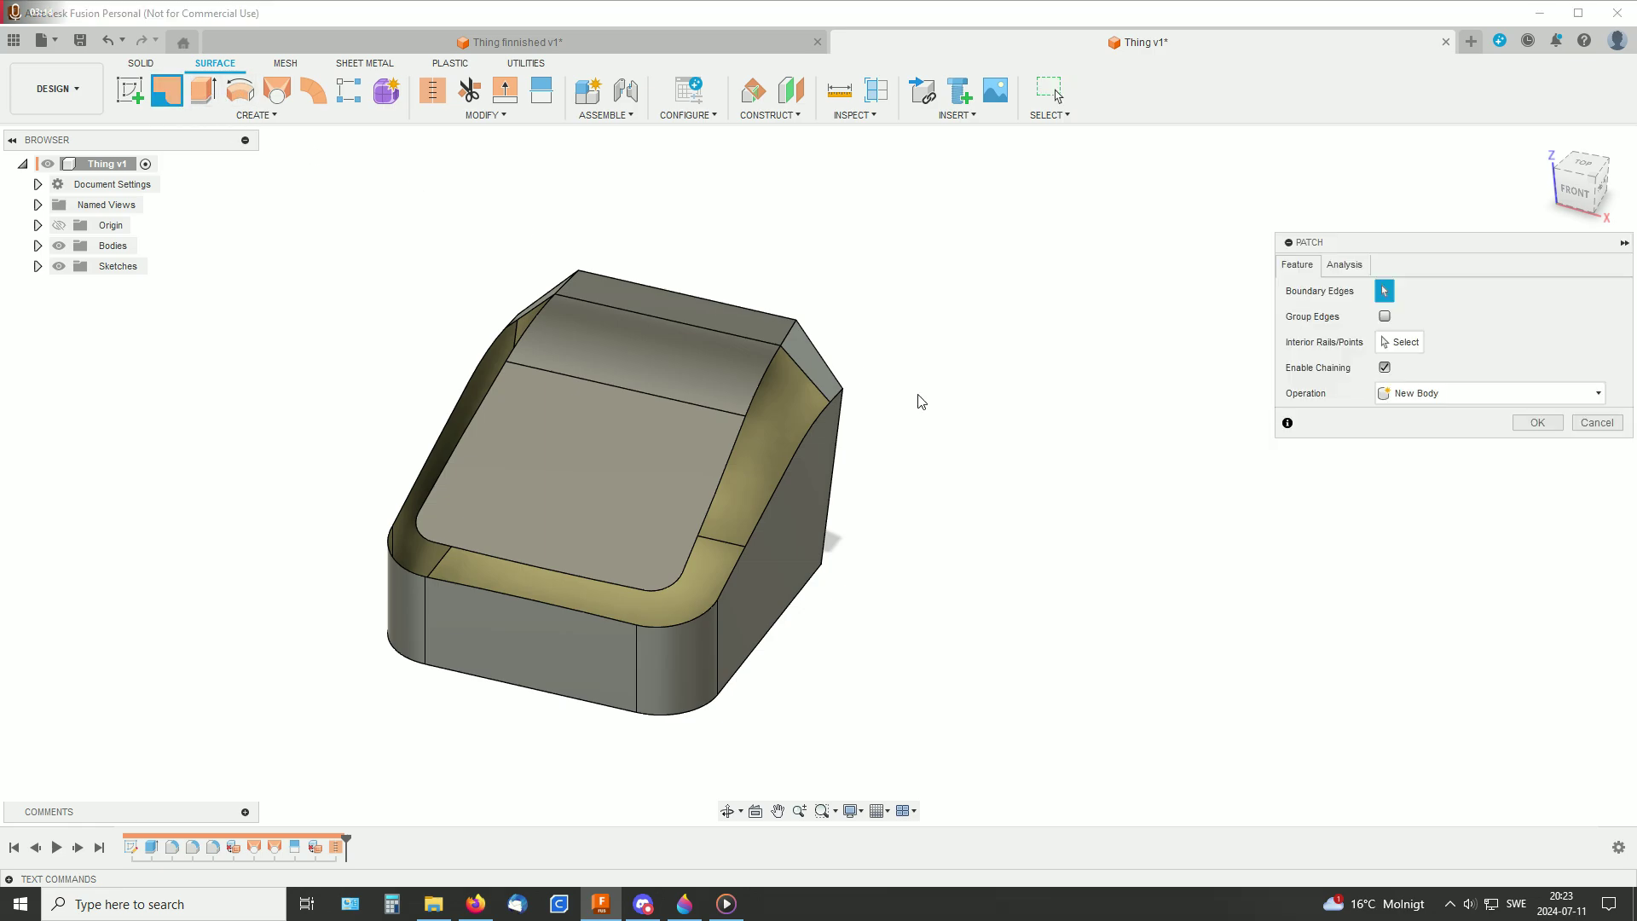
{"action": "left_click", "coordinate": [818, 393]}
{"action": "middle_click_drag", "start_coordinate": [987, 475], "coordinate": [938, 445], "text": "shift"}
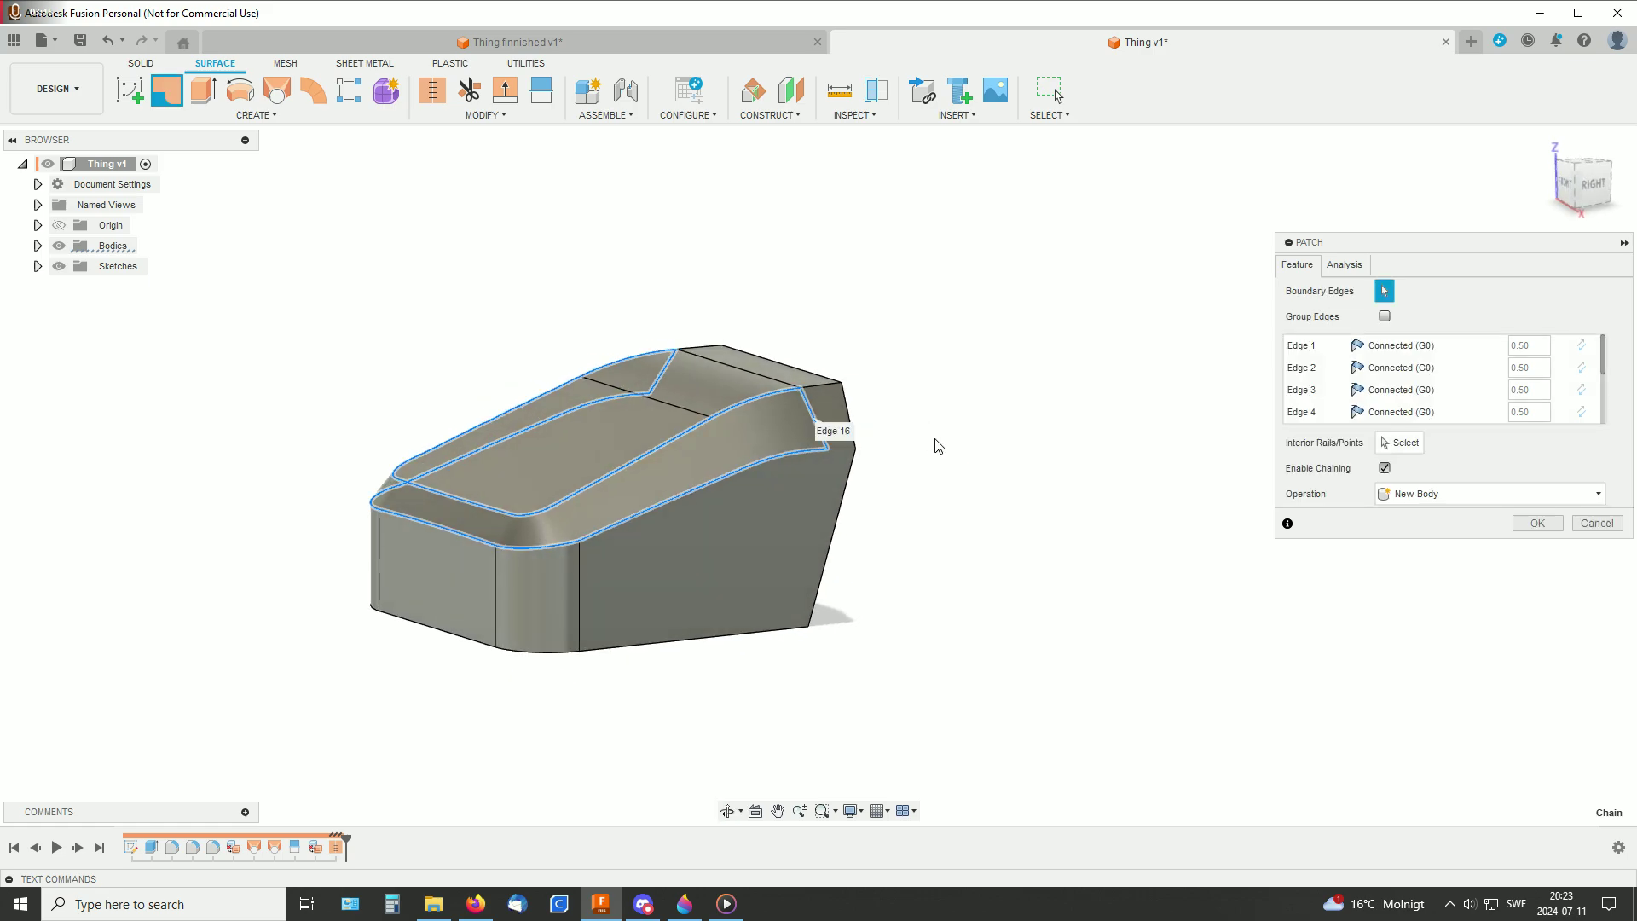
{"action": "left_click", "coordinate": [1539, 523]}
{"action": "middle_click_drag", "start_coordinate": [1098, 474], "coordinate": [1003, 427], "text": "shift"}
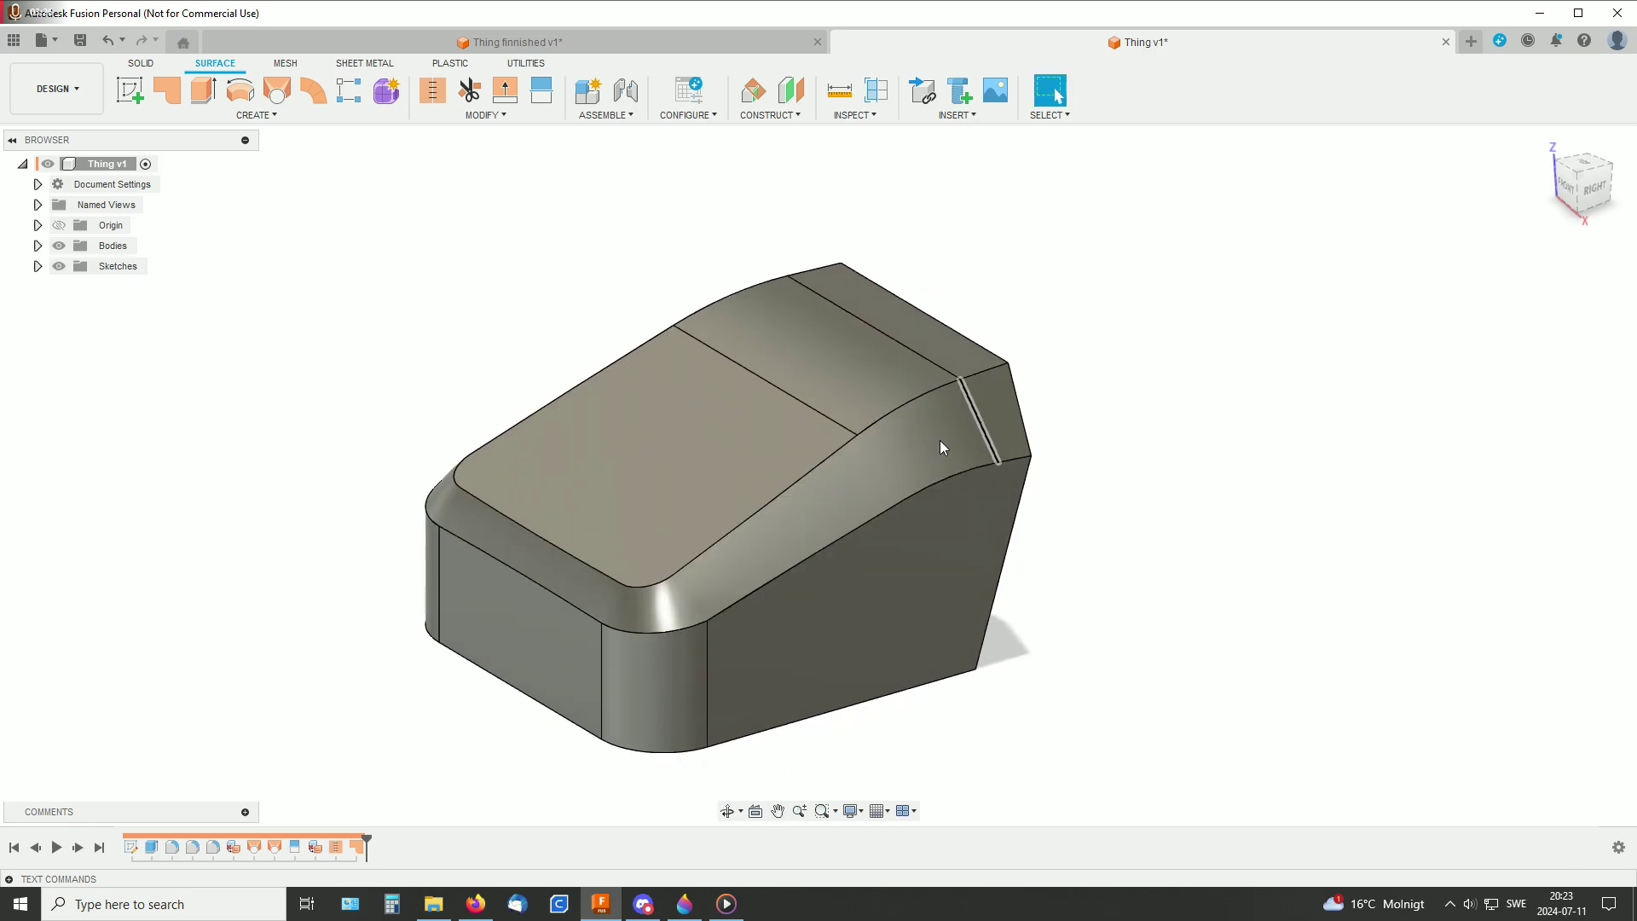